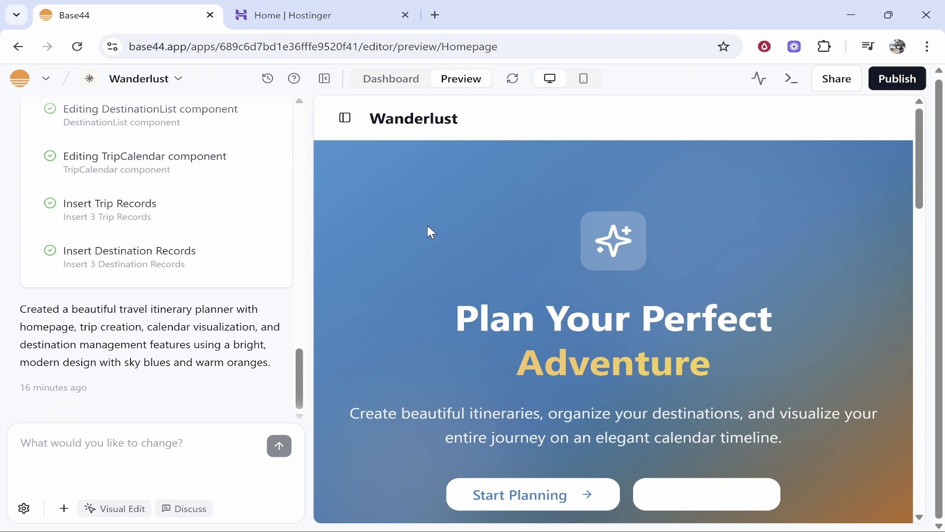
- Start adding an already owned custom domain in the Wanderlust app's domain settings
{"action": "left_click", "coordinate": [403, 91]}
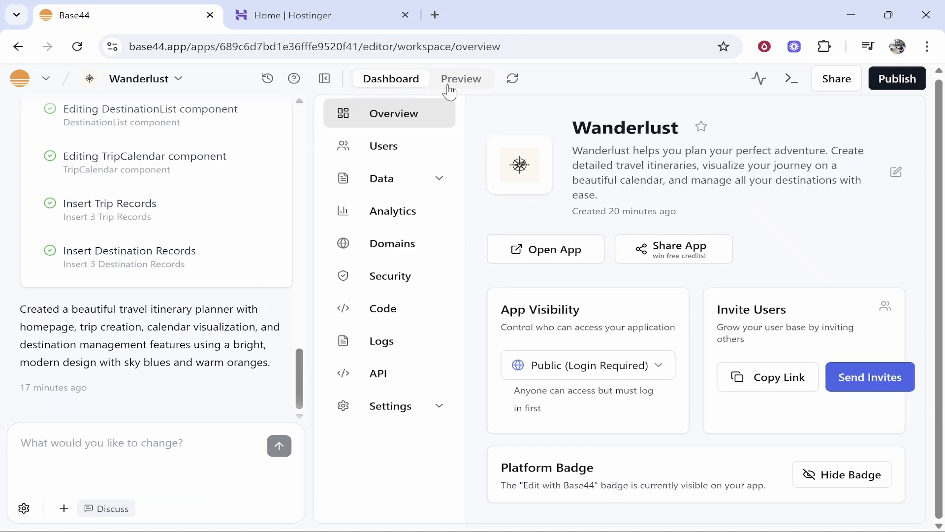
{"action": "left_click", "coordinate": [365, 246]}
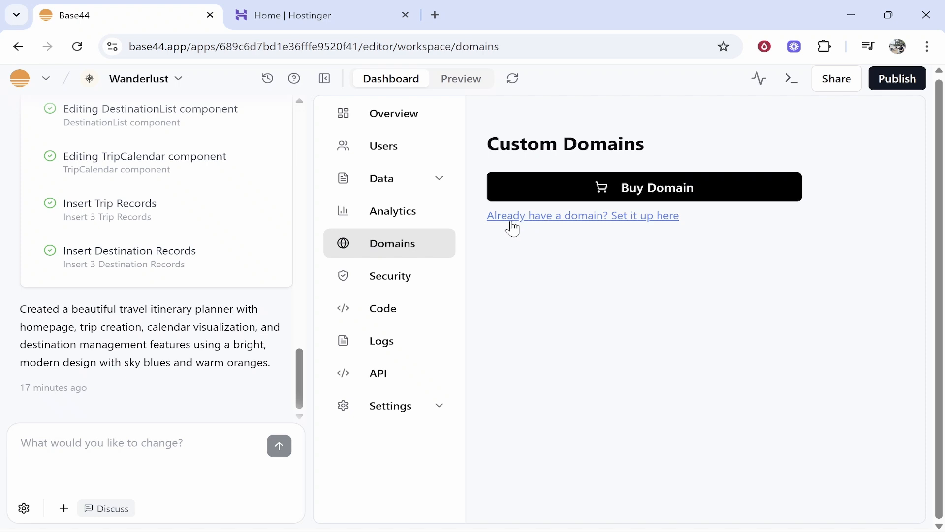
{"action": "left_click", "coordinate": [549, 220]}
{"action": "scroll", "coordinate": [645, 266], "scroll_direction": "down", "scroll_amount": 1}
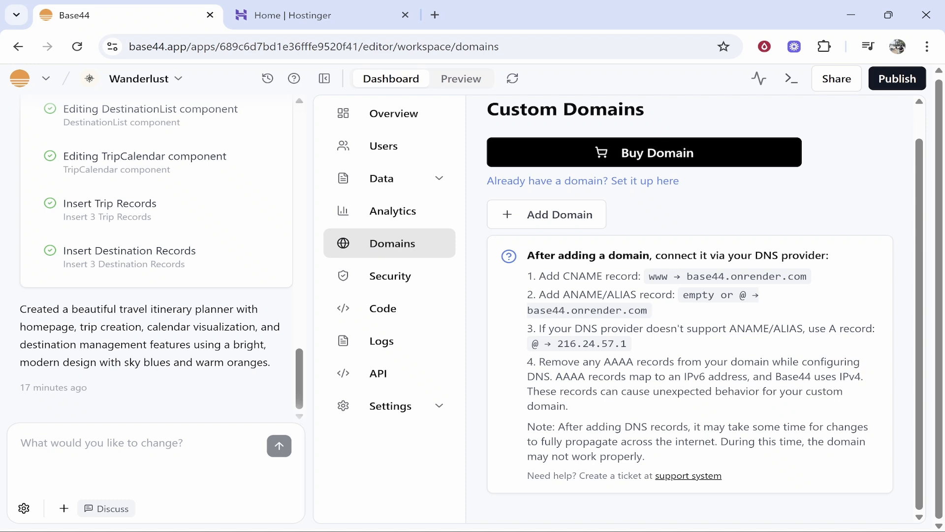
{"action": "left_click", "coordinate": [537, 228]}
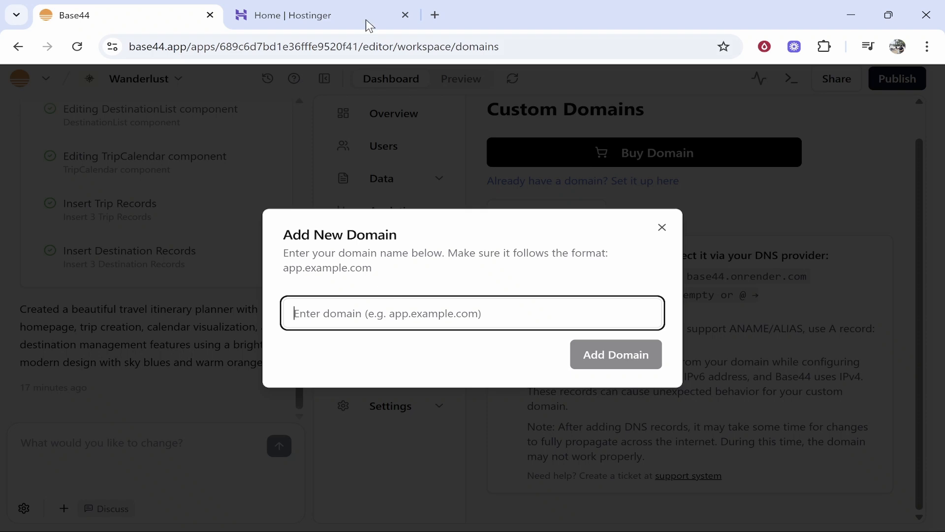
- Switch to Hostinger and copy the domain name knowledgebaseonline.com from its DNS / Nameservers page
{"action": "left_click", "coordinate": [322, 15]}
{"action": "scroll", "coordinate": [165, 179], "scroll_direction": "down", "scroll_amount": 1}
{"action": "scroll", "coordinate": [164, 179], "scroll_direction": "up", "scroll_amount": 1}
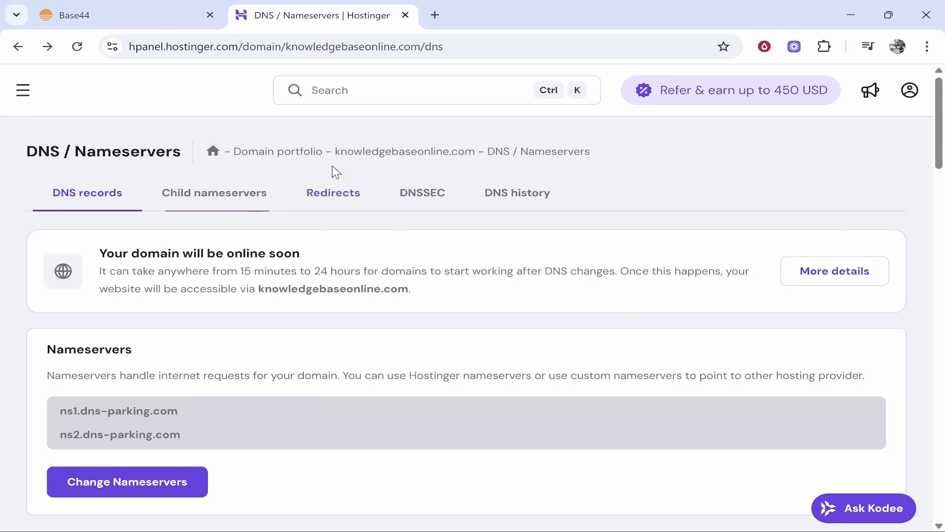
{"action": "left_click_drag", "start_coordinate": [335, 151], "coordinate": [476, 153]}
{"action": "key", "text": "ctrl+c"}
{"action": "right_click", "coordinate": [478, 168]}
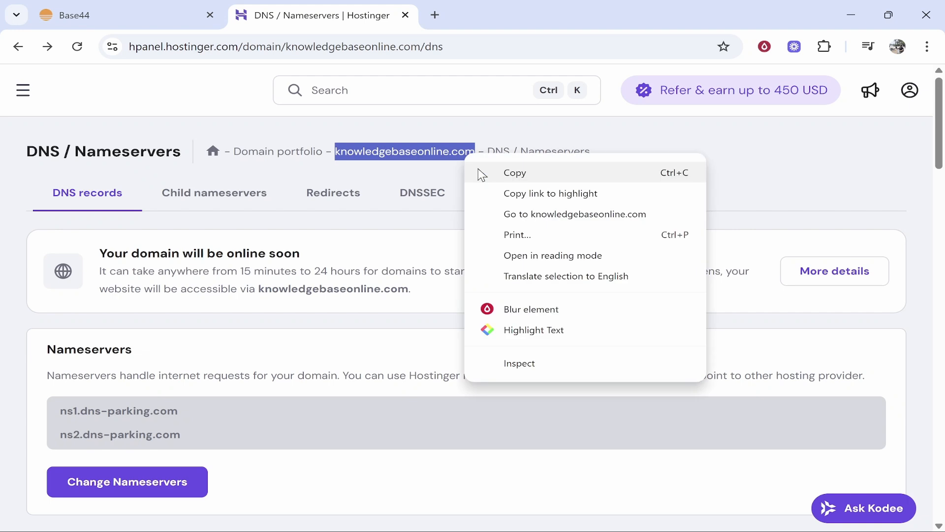
{"action": "left_click", "coordinate": [497, 173]}
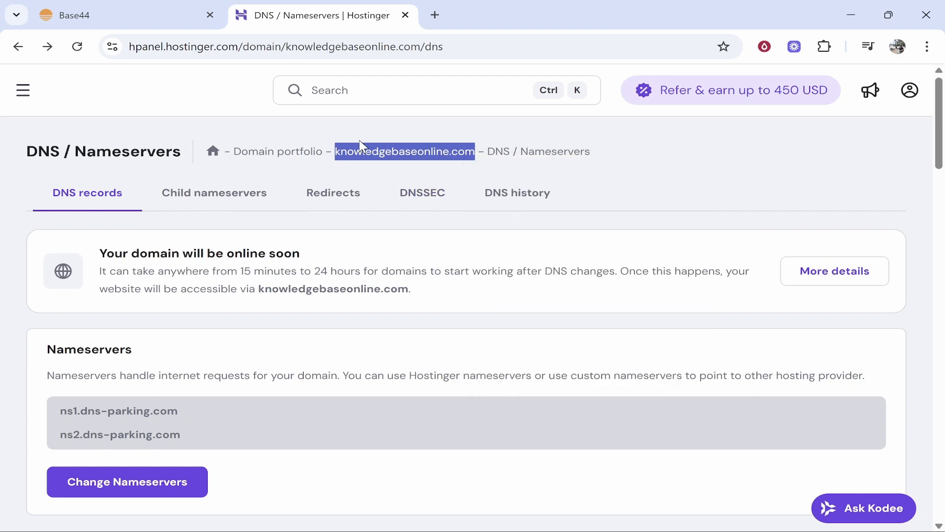
{"action": "scroll", "coordinate": [405, 258], "scroll_direction": "down", "scroll_amount": 5}
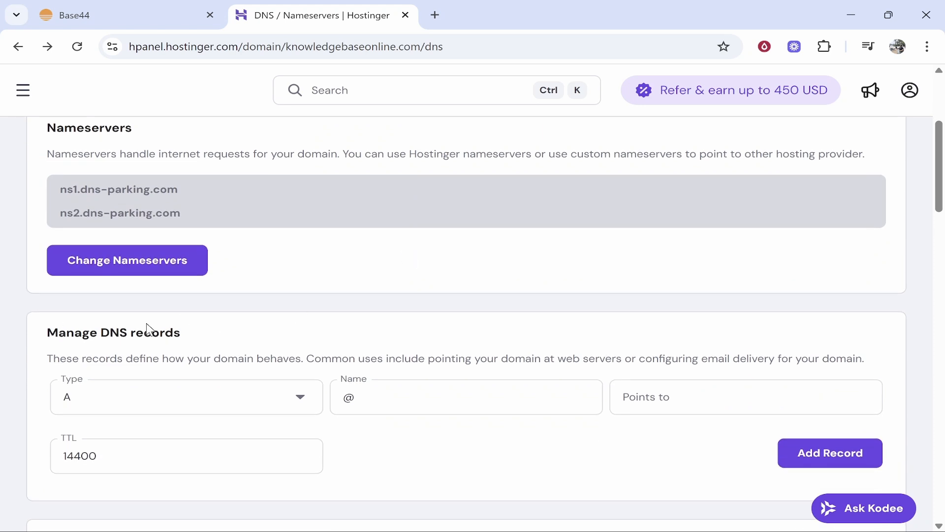
- Switch back to Base44 and add knowledgebaseonline.com as the app's new custom domain
{"action": "left_click", "coordinate": [154, 7]}
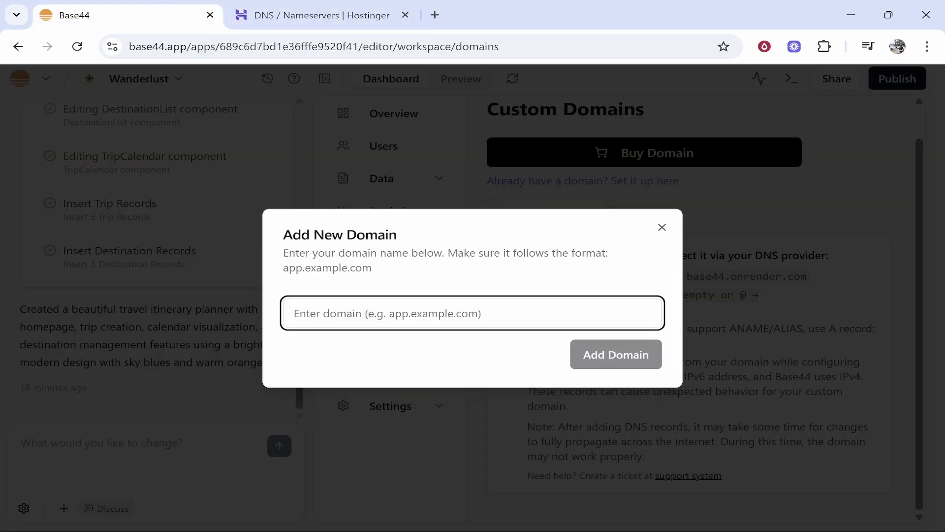
{"action": "right_click", "coordinate": [370, 315]}
{"action": "left_click", "coordinate": [420, 331]}
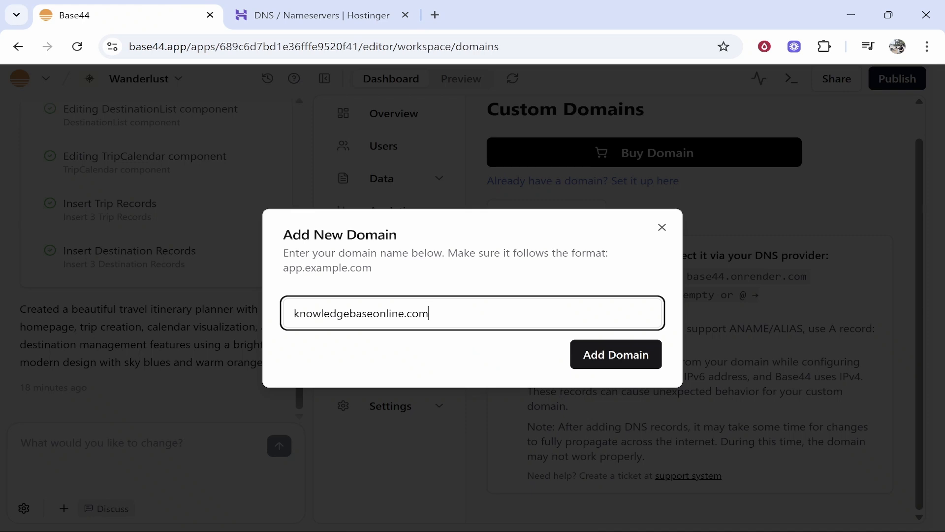
{"action": "left_click", "coordinate": [631, 359]}
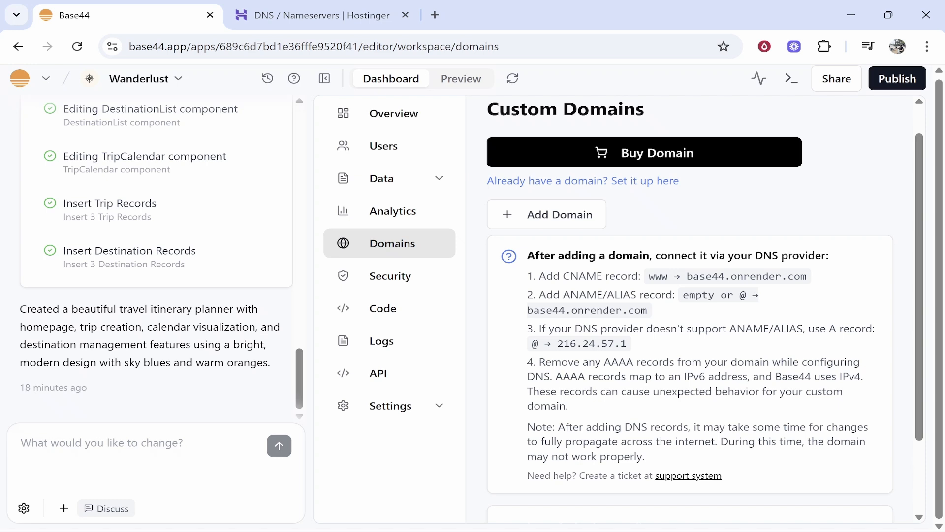
- Check the added domain's entry and the CNAME instruction in the custom domain settings
{"action": "scroll", "coordinate": [534, 431], "scroll_direction": "down", "scroll_amount": 2}
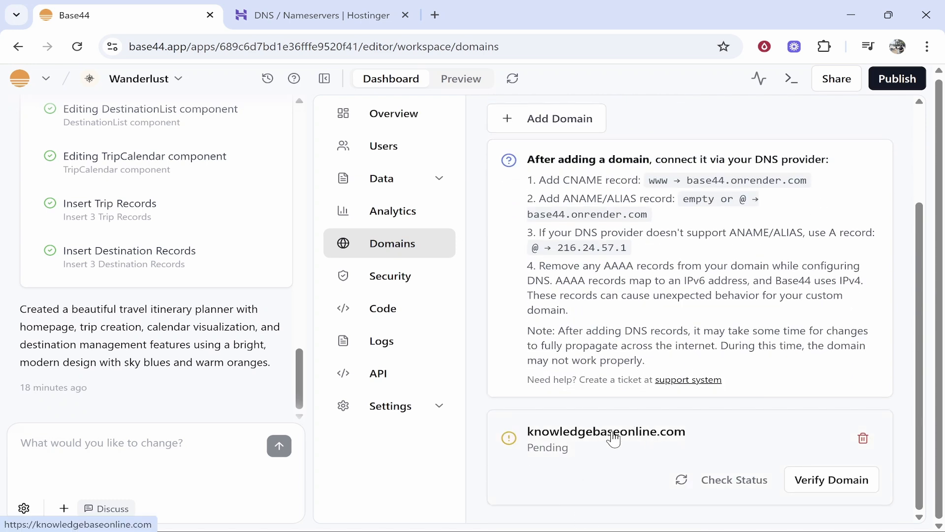
{"action": "scroll", "coordinate": [613, 438], "scroll_direction": "up", "scroll_amount": 3}
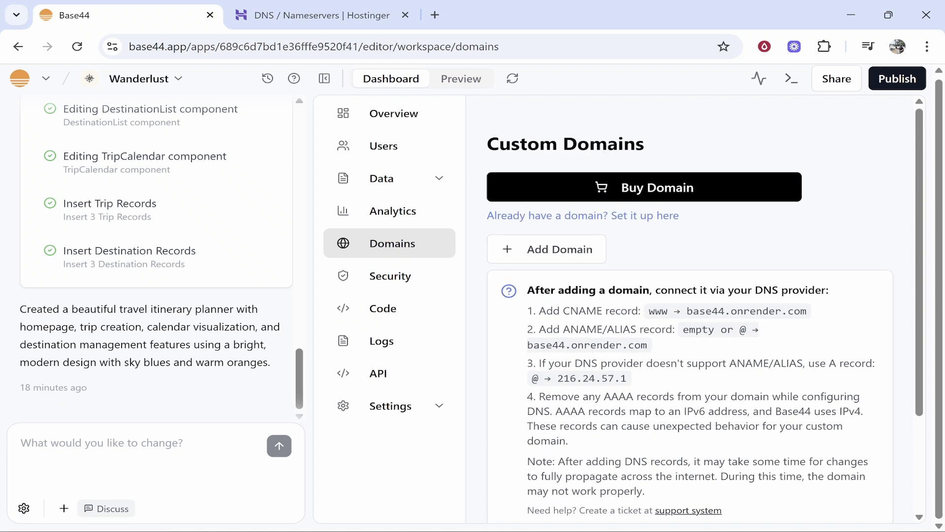
{"action": "left_click_drag", "start_coordinate": [536, 315], "coordinate": [644, 315]}
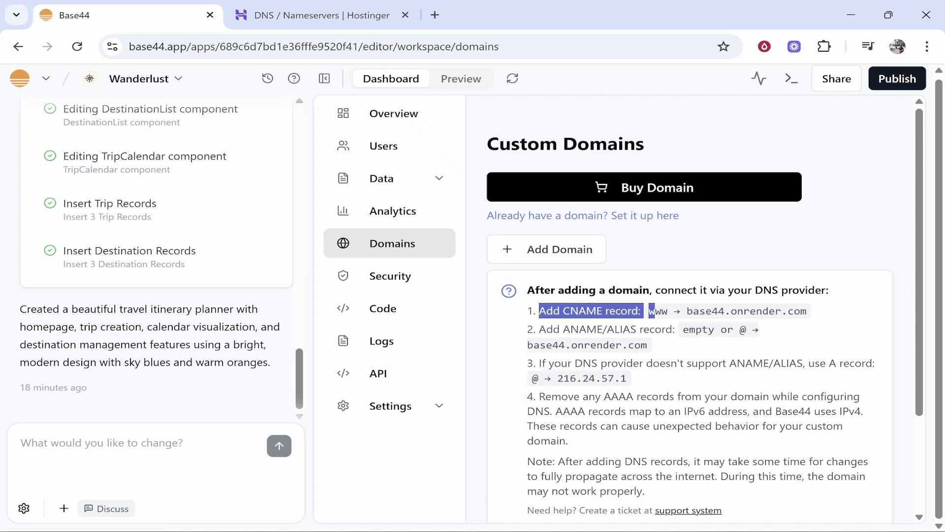
{"action": "left_click", "coordinate": [644, 315]}
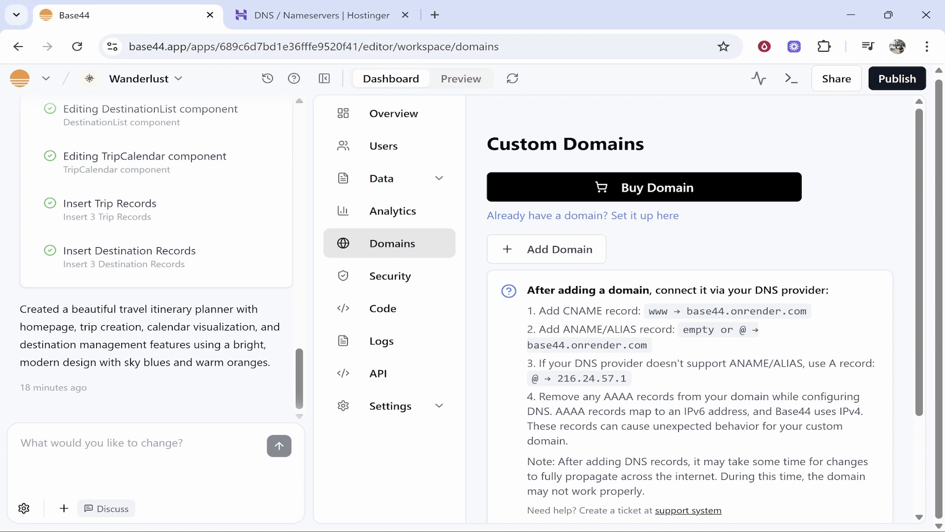
- Switch to Hostinger and review the record form and existing DNS records of knowledgebaseonline.com
{"action": "left_click", "coordinate": [329, 7]}
{"action": "scroll", "coordinate": [249, 314], "scroll_direction": "up", "scroll_amount": 5}
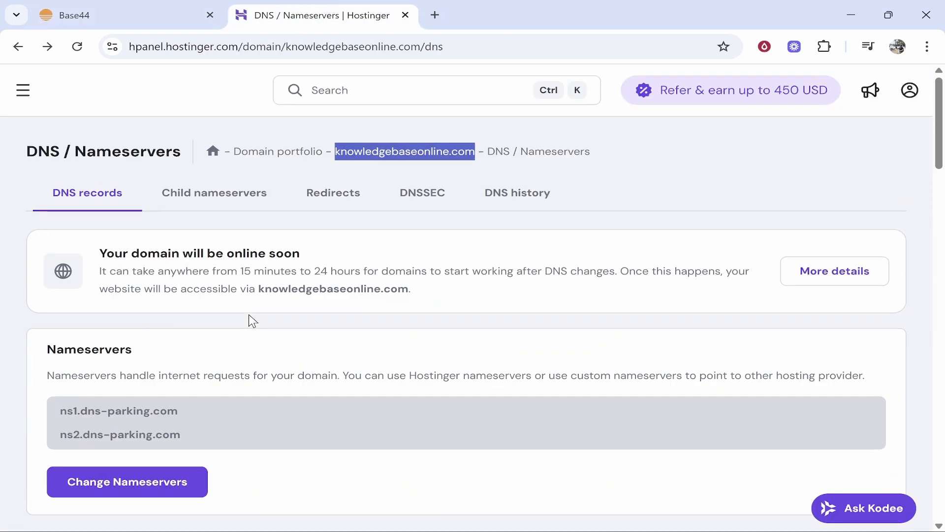
{"action": "left_click", "coordinate": [498, 248]}
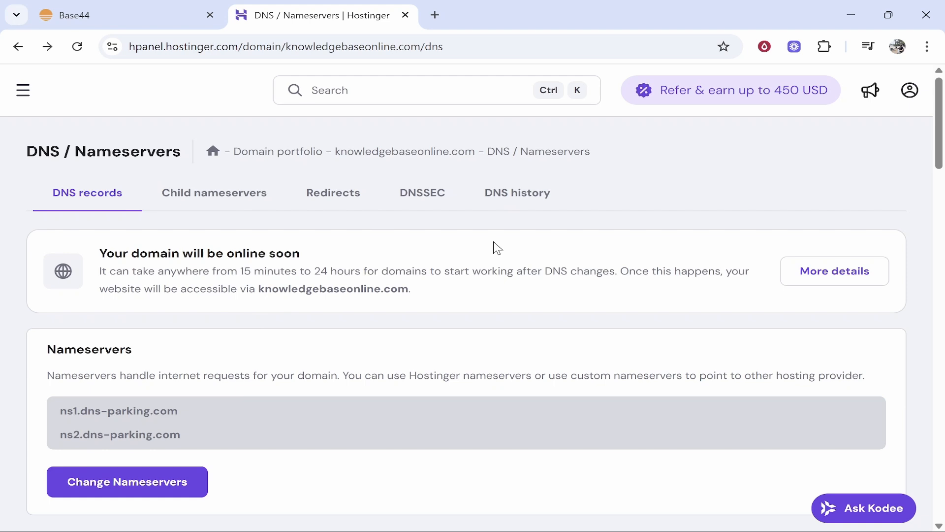
{"action": "scroll", "coordinate": [497, 247], "scroll_direction": "down", "scroll_amount": 7}
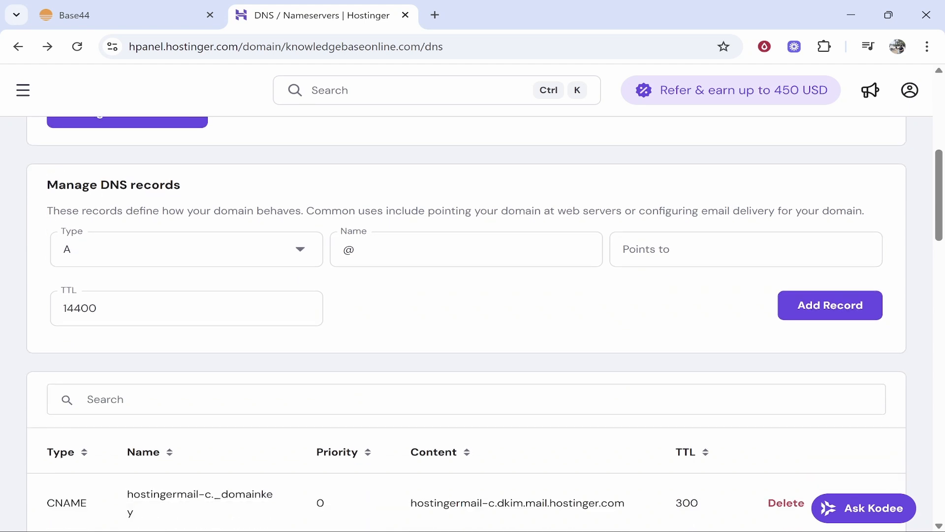
{"action": "key", "text": "ctrl+minus"}
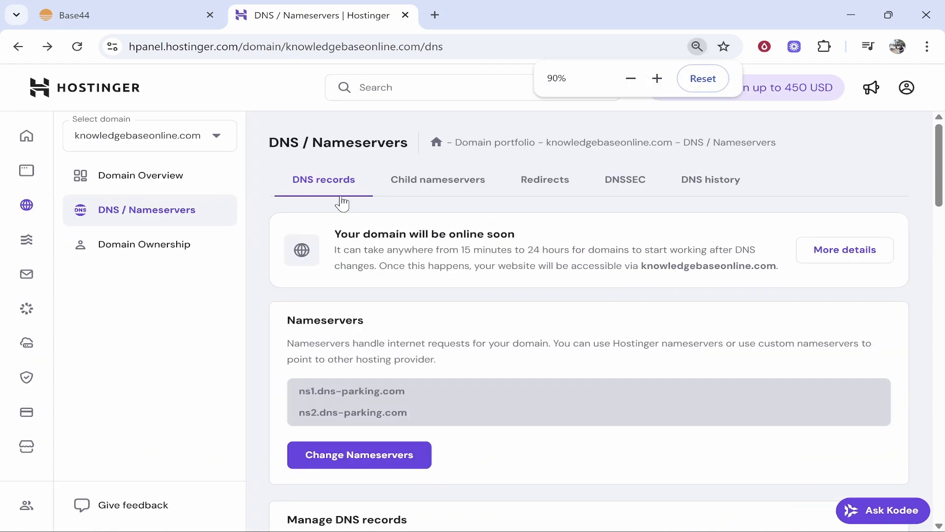
{"action": "scroll", "coordinate": [402, 212], "scroll_direction": "down", "scroll_amount": 4}
{"action": "scroll", "coordinate": [402, 212], "scroll_direction": "down", "scroll_amount": 7}
{"action": "scroll", "coordinate": [460, 272], "scroll_direction": "up", "scroll_amount": 7}
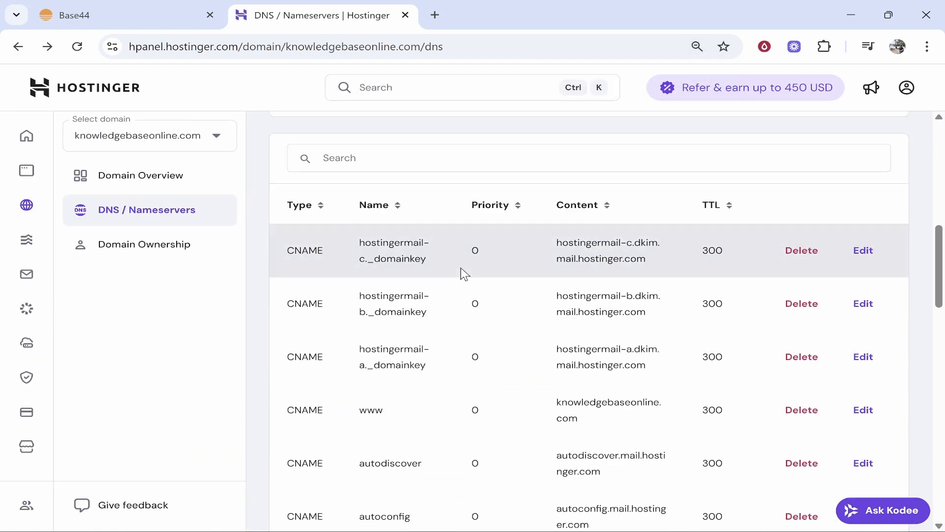
{"action": "left_click", "coordinate": [119, 7]}
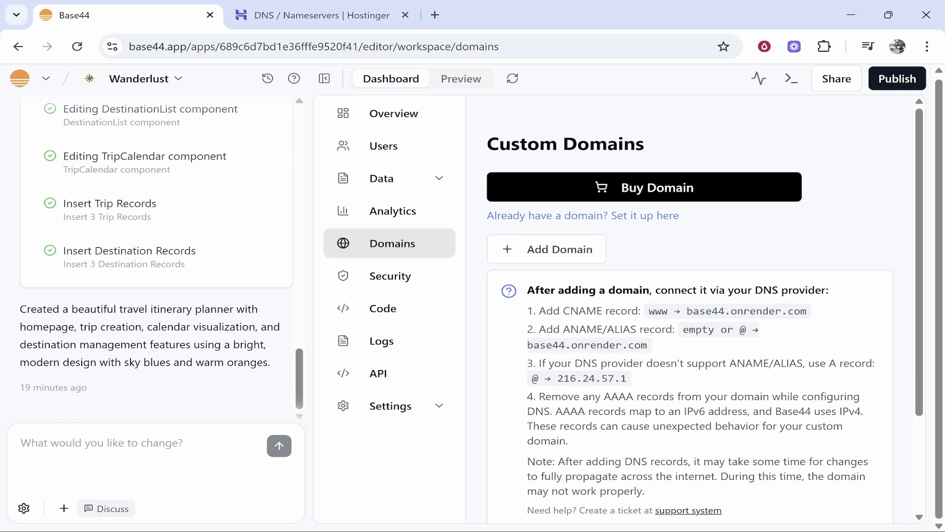
{"action": "left_click", "coordinate": [266, 11]}
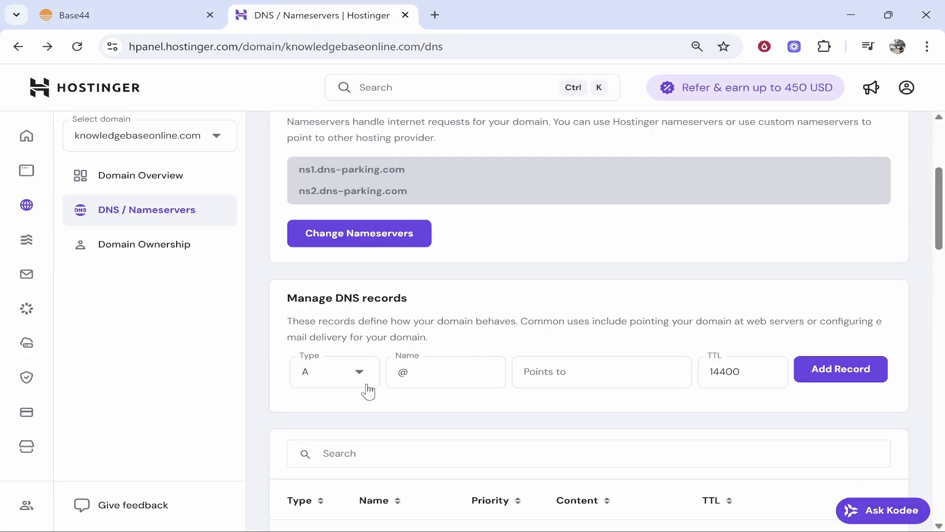
{"action": "scroll", "coordinate": [373, 393], "scroll_direction": "down", "scroll_amount": 3}
{"action": "left_click", "coordinate": [337, 220]}
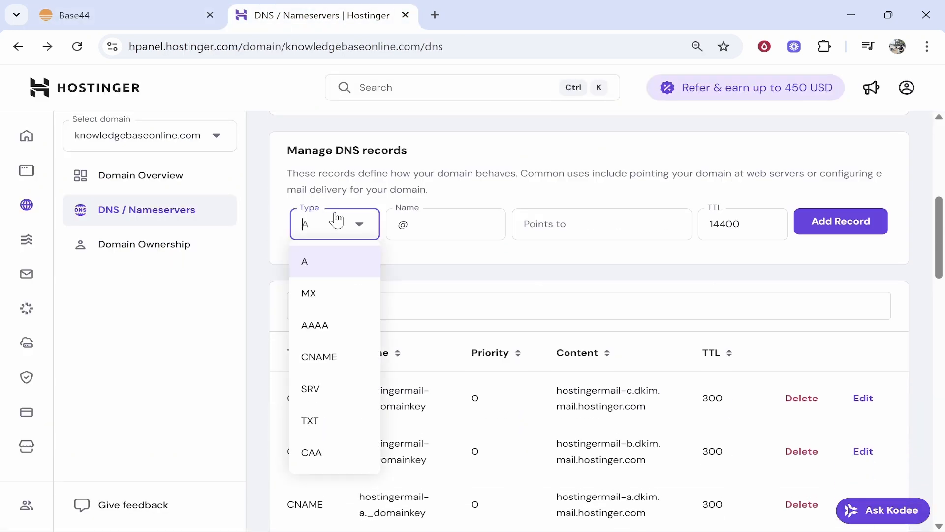
{"action": "left_click", "coordinate": [344, 356]}
{"action": "key", "text": "Tab"}
{"action": "key", "text": "BackSpace"}
{"action": "type", "text": "www"}
- Copy base44.onrender.com from Base44's CNAME instruction and enter it as the new record's target in Hostinger
{"action": "left_click", "coordinate": [156, 11]}
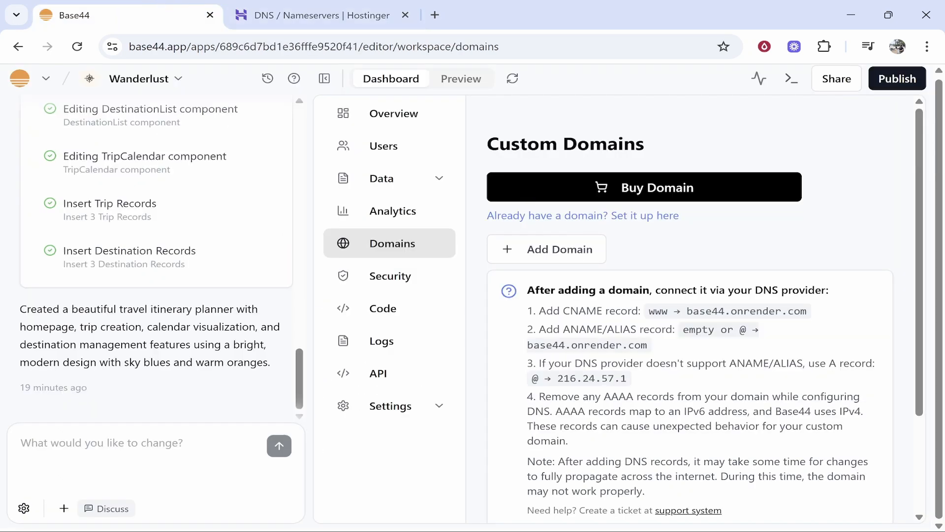
{"action": "double_click", "coordinate": [658, 312]}
{"action": "left_click", "coordinate": [691, 320]}
{"action": "left_click_drag", "start_coordinate": [688, 311], "coordinate": [808, 312]}
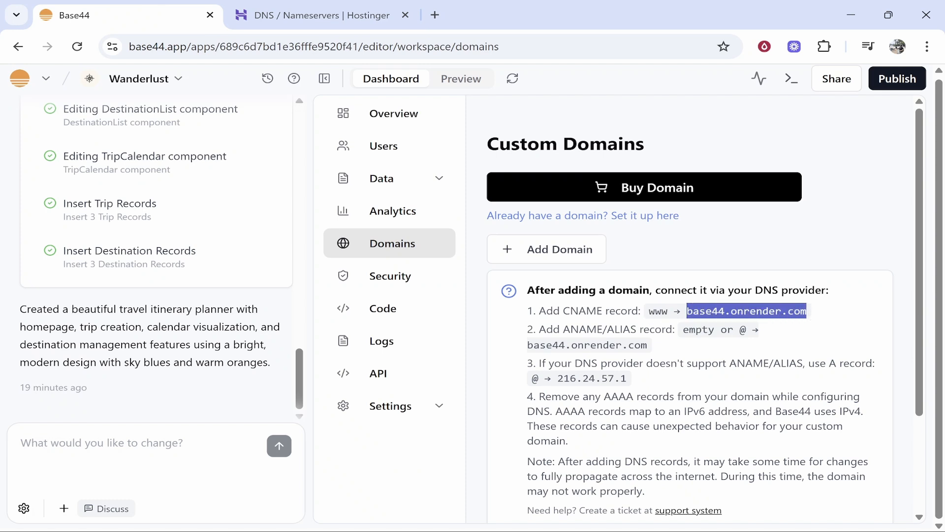
{"action": "right_click", "coordinate": [773, 320]}
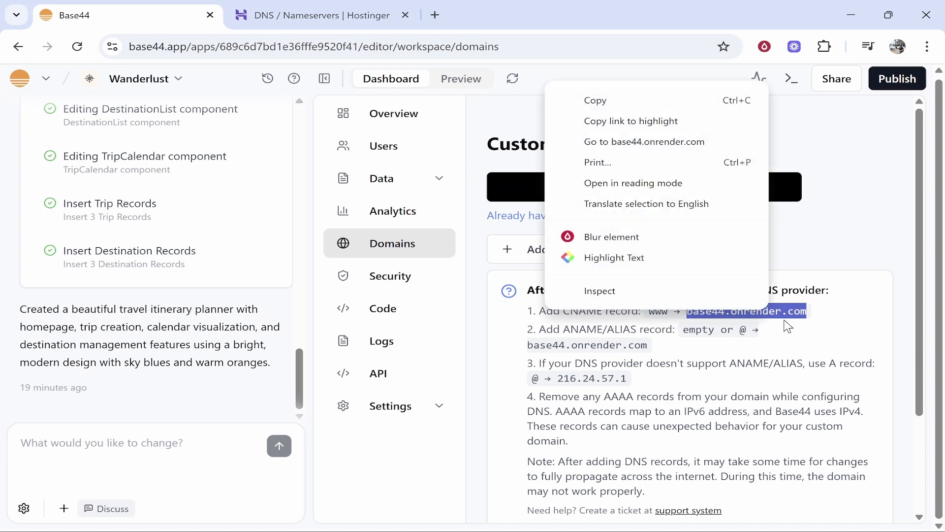
{"action": "left_click", "coordinate": [597, 99]}
{"action": "left_click", "coordinate": [292, 11]}
{"action": "left_click", "coordinate": [567, 224]}
{"action": "right_click", "coordinate": [567, 224]}
{"action": "left_click", "coordinate": [618, 330]}
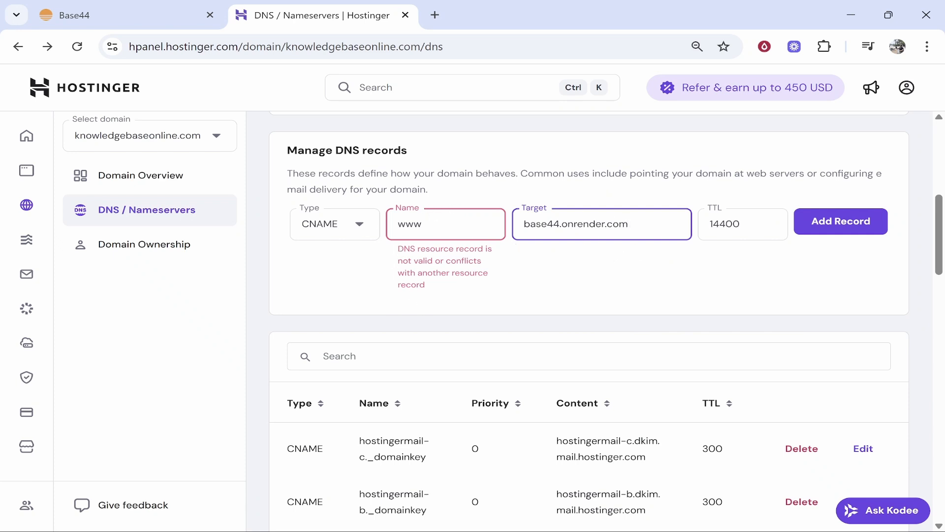
- Delete the existing www CNAME record that points to knowledgebaseonline.com from the DNS record list
{"action": "scroll", "coordinate": [261, 192], "scroll_direction": "down", "scroll_amount": 5}
{"action": "scroll", "coordinate": [315, 222], "scroll_direction": "up", "scroll_amount": 3}
{"action": "scroll", "coordinate": [327, 231], "scroll_direction": "down", "scroll_amount": 6}
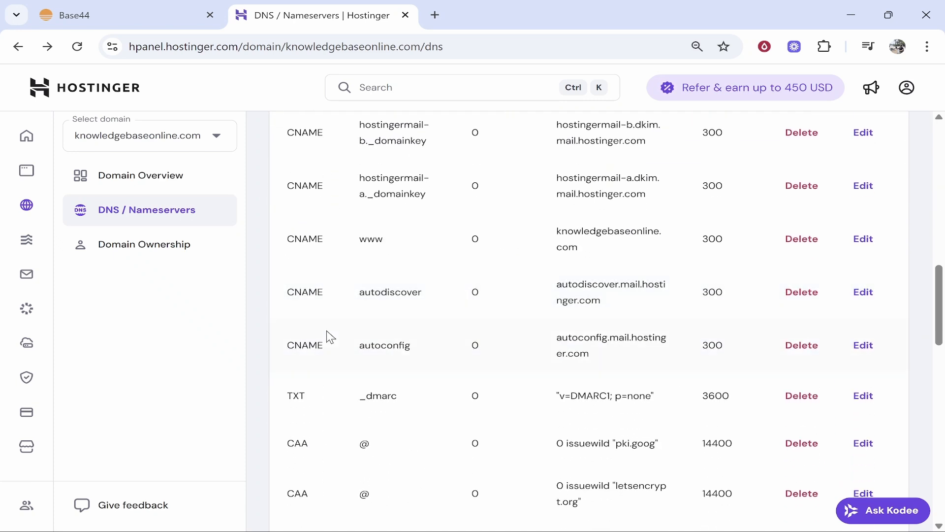
{"action": "left_click_drag", "start_coordinate": [286, 239], "coordinate": [389, 240]}
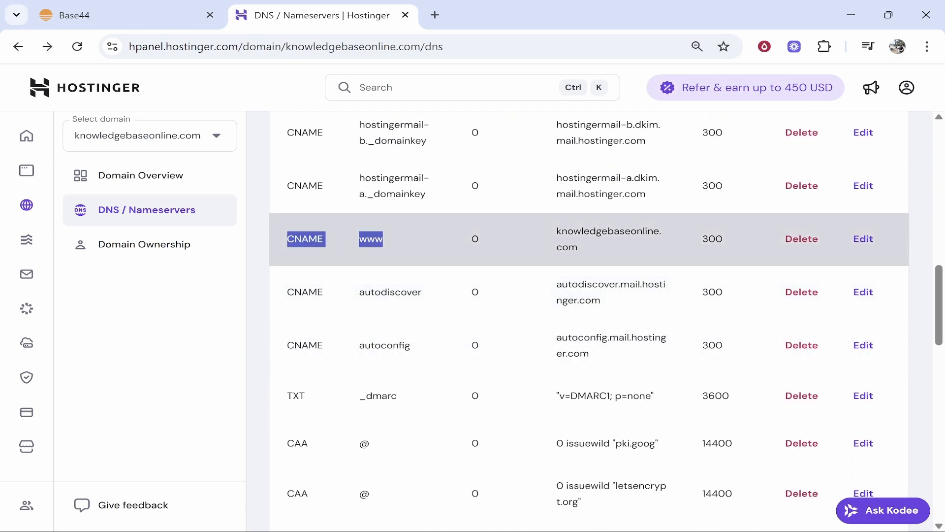
{"action": "left_click", "coordinate": [336, 241]}
{"action": "left_click", "coordinate": [802, 239]}
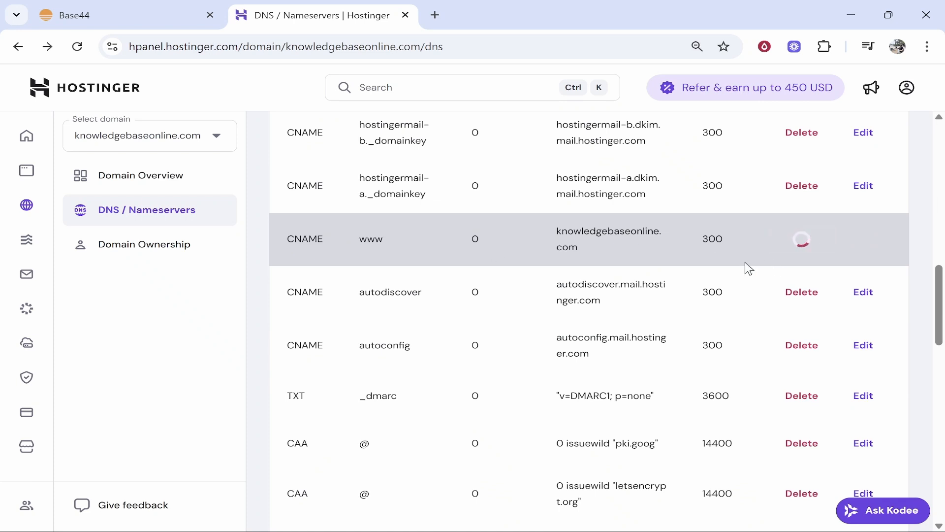
- Add the prepared CNAME record for www pointing to base44.onrender.com with TTL 14400
{"action": "scroll", "coordinate": [409, 289], "scroll_direction": "up", "scroll_amount": 7}
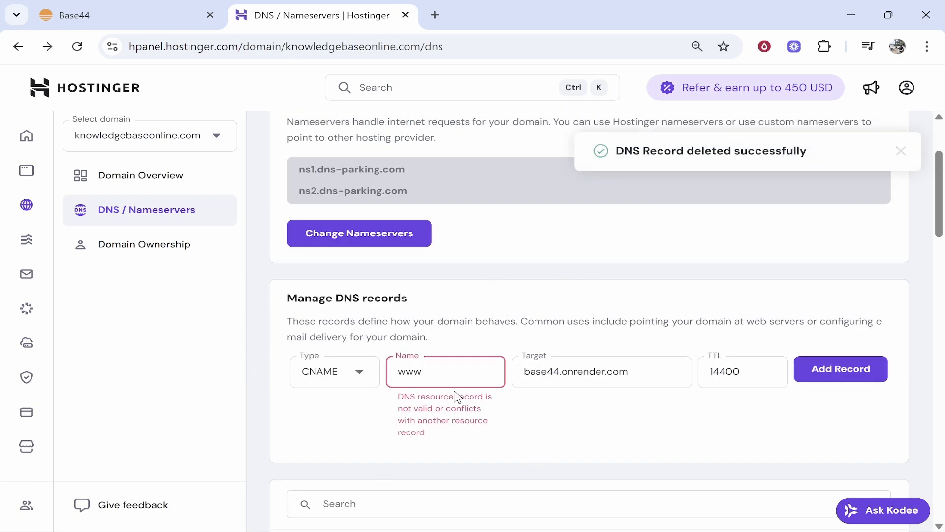
{"action": "scroll", "coordinate": [559, 295], "scroll_direction": "down", "scroll_amount": 3}
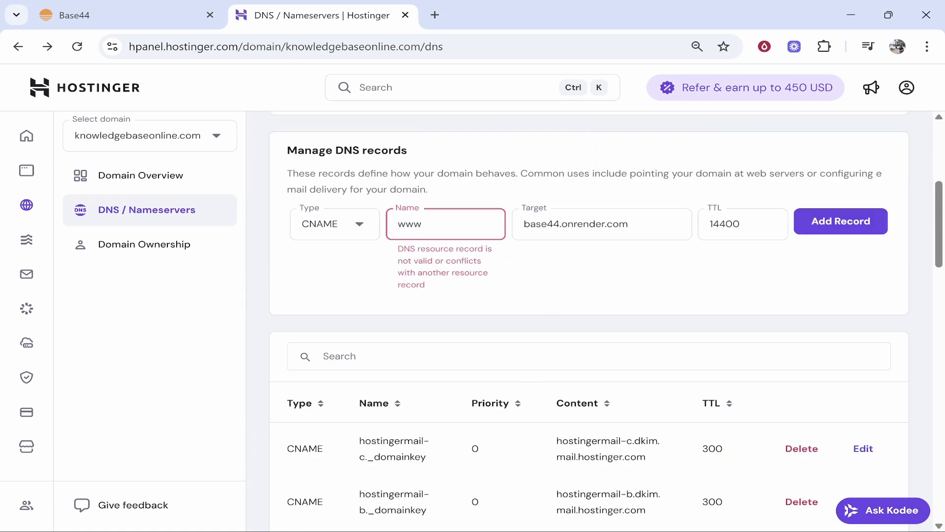
{"action": "left_click", "coordinate": [462, 225]}
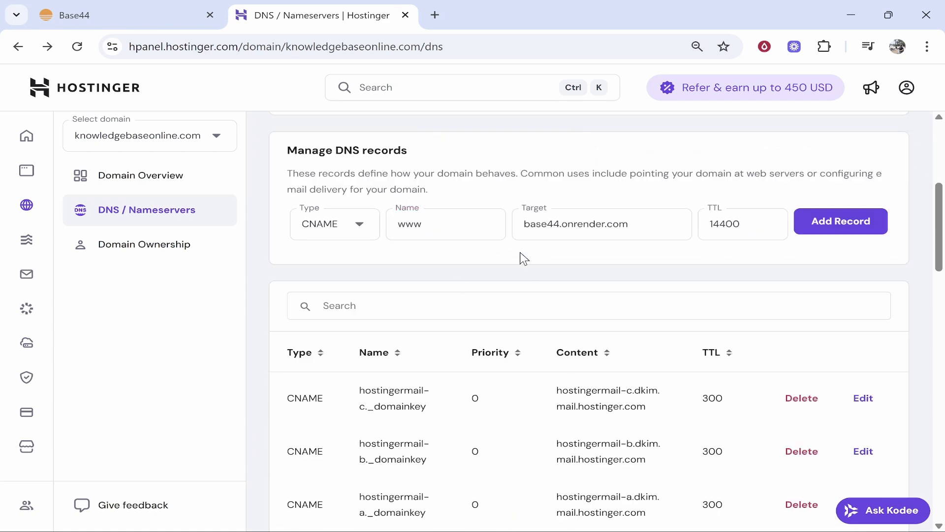
{"action": "left_click", "coordinate": [846, 224]}
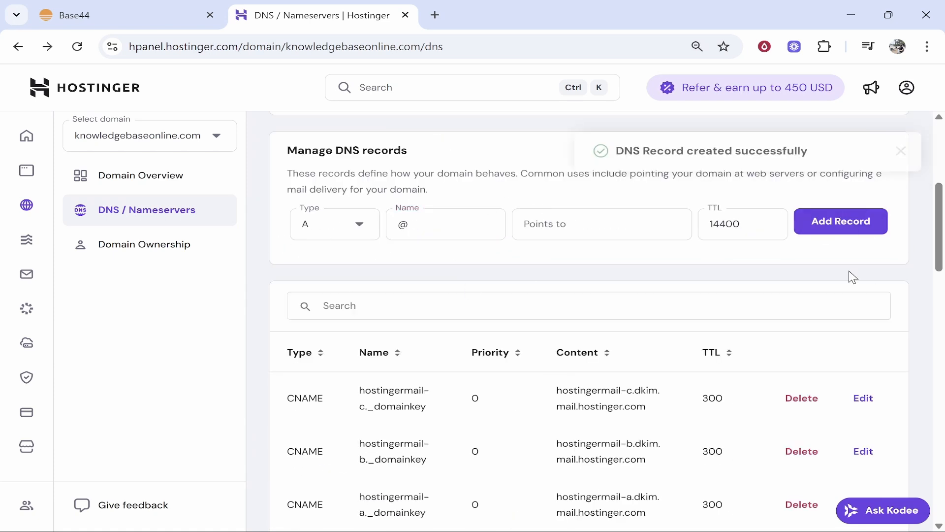
- Read Base44's ANAME/ALIAS instruction, check the record types Hostinger offers, and select type A for the new DNS record
{"action": "left_click", "coordinate": [134, 7]}
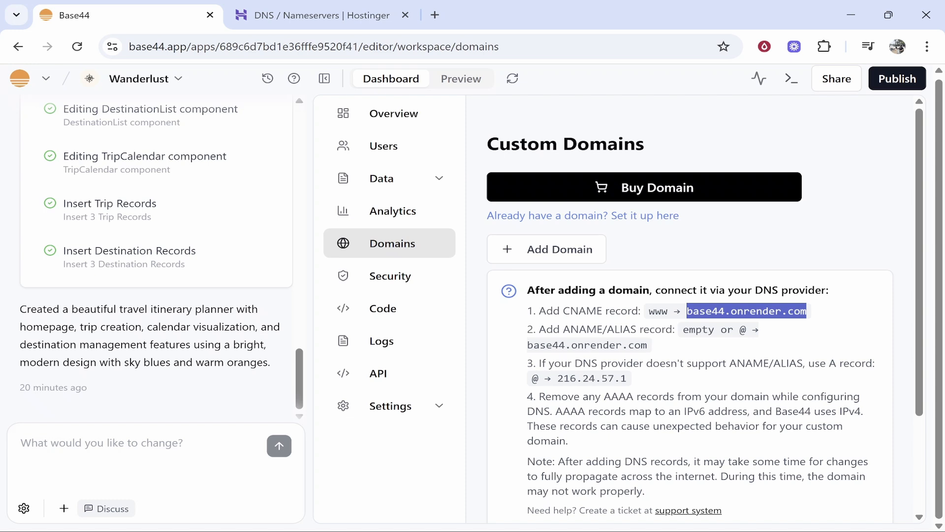
{"action": "left_click", "coordinate": [349, 10]}
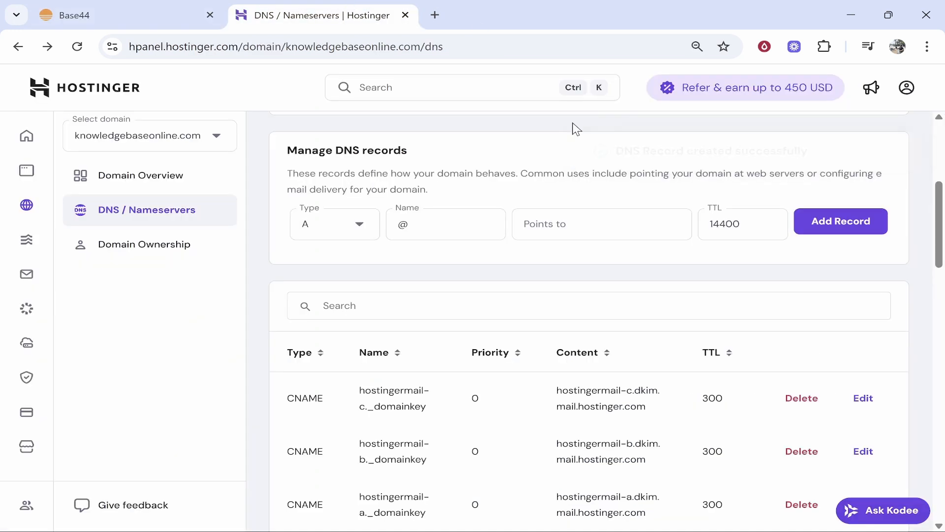
{"action": "left_click_drag", "start_coordinate": [288, 151], "coordinate": [417, 154]}
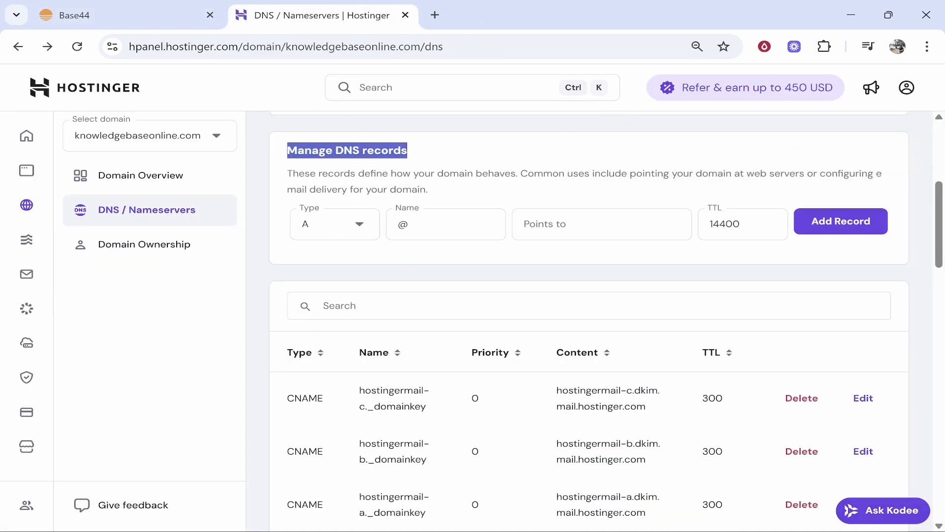
{"action": "left_click", "coordinate": [347, 236]}
{"action": "scroll", "coordinate": [337, 293], "scroll_direction": "down", "scroll_amount": 1}
{"action": "scroll", "coordinate": [338, 299], "scroll_direction": "up", "scroll_amount": 1}
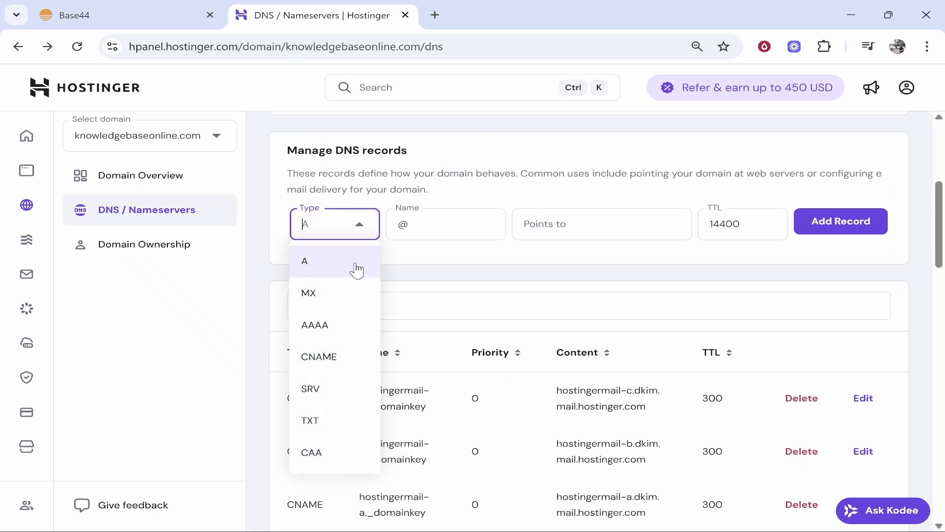
{"action": "left_click", "coordinate": [305, 268]}
- Compare Base44's ANAME/ALIAS and A record instructions with the type and name of the new record in Hostinger
{"action": "left_click", "coordinate": [122, 13]}
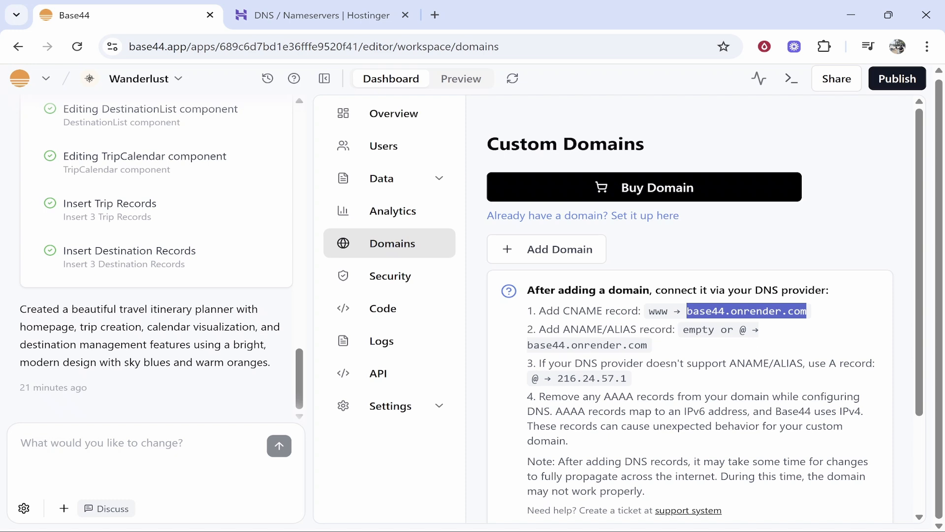
{"action": "double_click", "coordinate": [745, 329]}
{"action": "left_click", "coordinate": [708, 353]}
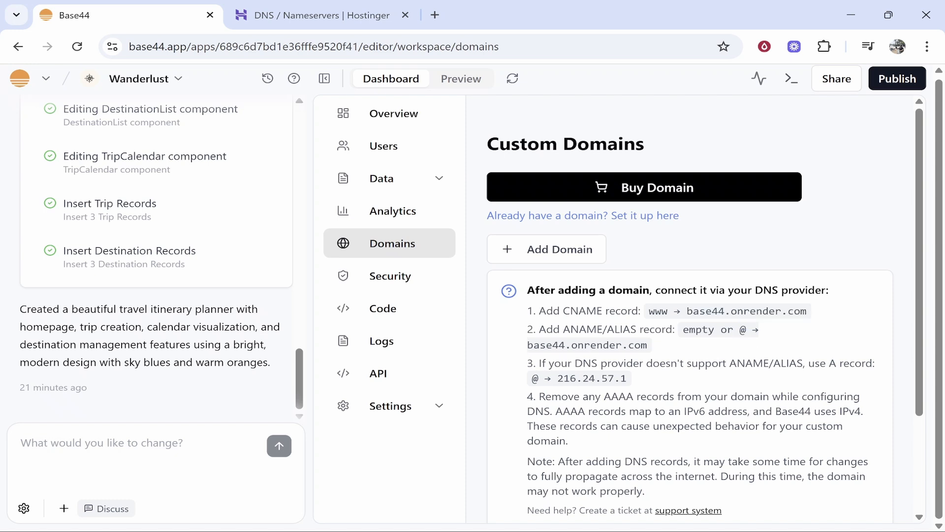
{"action": "left_click_drag", "start_coordinate": [525, 346], "coordinate": [659, 348]}
{"action": "left_click", "coordinate": [380, 5]}
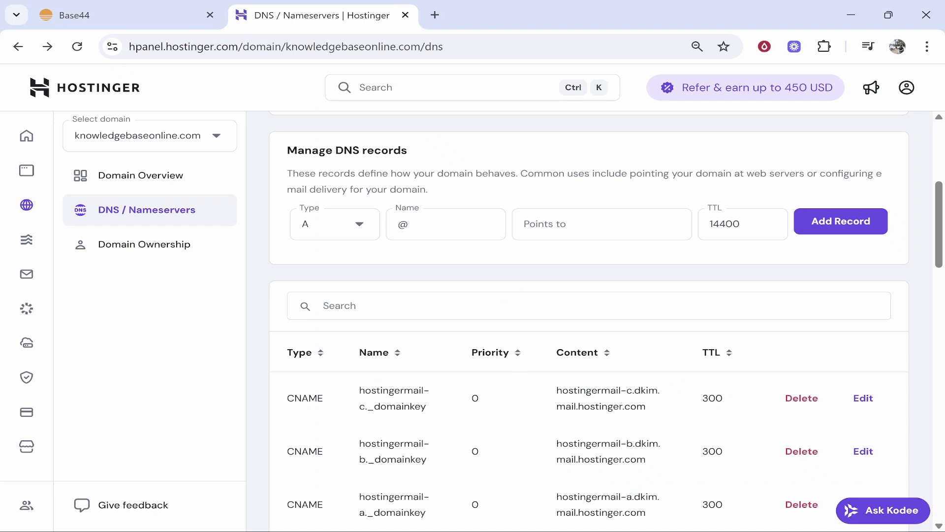
{"action": "left_click", "coordinate": [157, 12]}
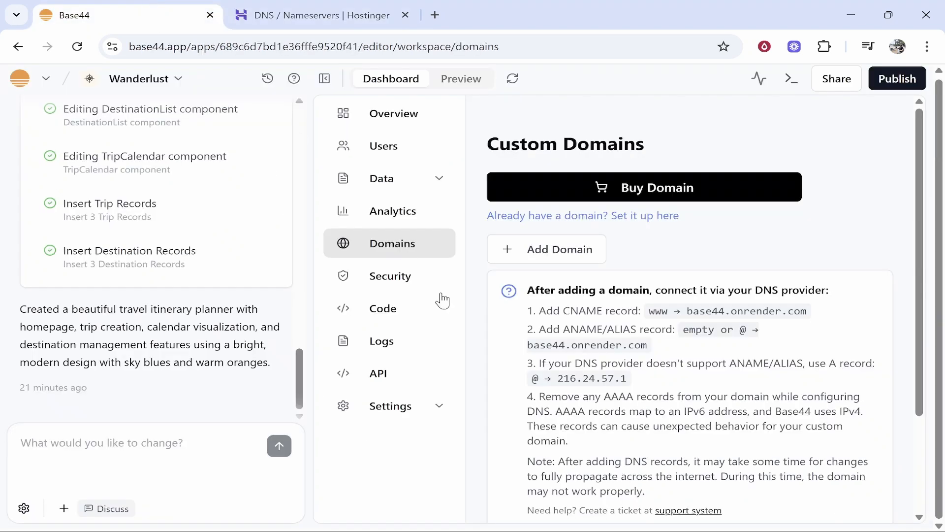
{"action": "left_click_drag", "start_coordinate": [826, 364], "coordinate": [836, 363]}
{"action": "left_click", "coordinate": [838, 364]}
{"action": "left_click", "coordinate": [320, 15]}
{"action": "left_click", "coordinate": [433, 224]}
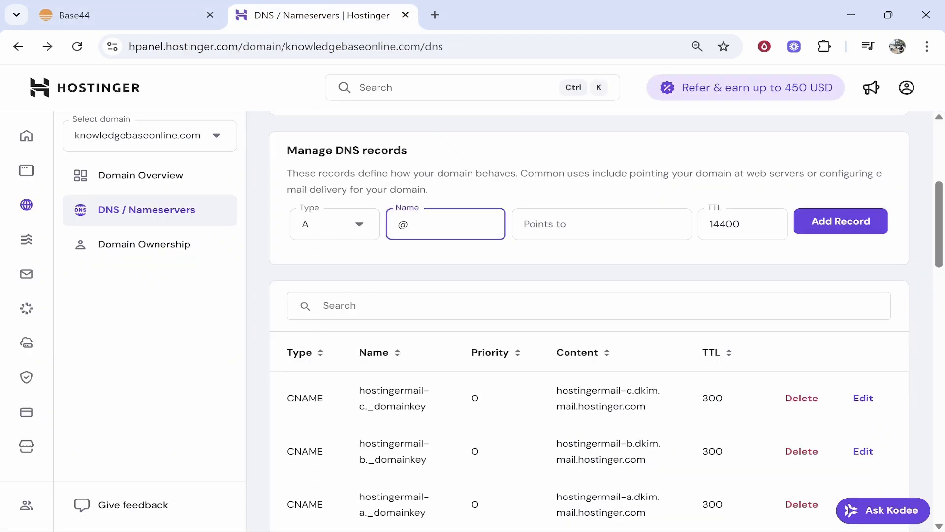
- Copy 216.24.57.1 from Base44's A record instruction and enter it as the target of the new @ record in Hostinger
{"action": "left_click", "coordinate": [123, 15]}
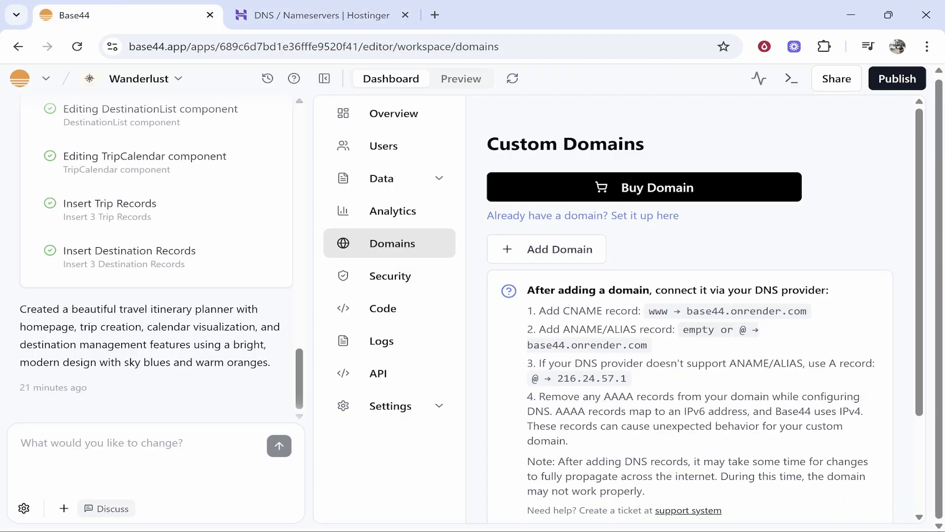
{"action": "left_click_drag", "start_coordinate": [558, 378], "coordinate": [614, 378]}
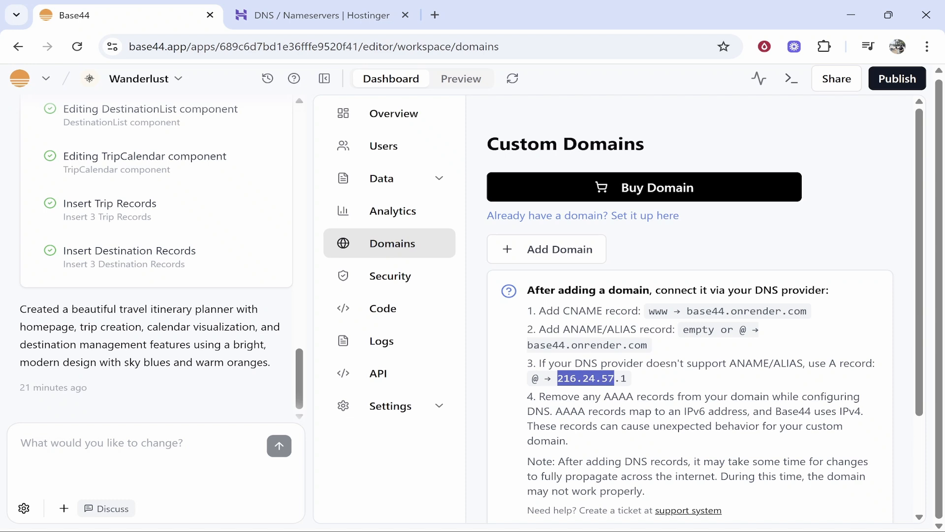
{"action": "right_click", "coordinate": [623, 379]}
{"action": "left_click", "coordinate": [681, 169]}
{"action": "left_click", "coordinate": [315, 14]}
{"action": "left_click", "coordinate": [547, 219]}
{"action": "right_click", "coordinate": [549, 222]}
{"action": "left_click", "coordinate": [604, 330]}
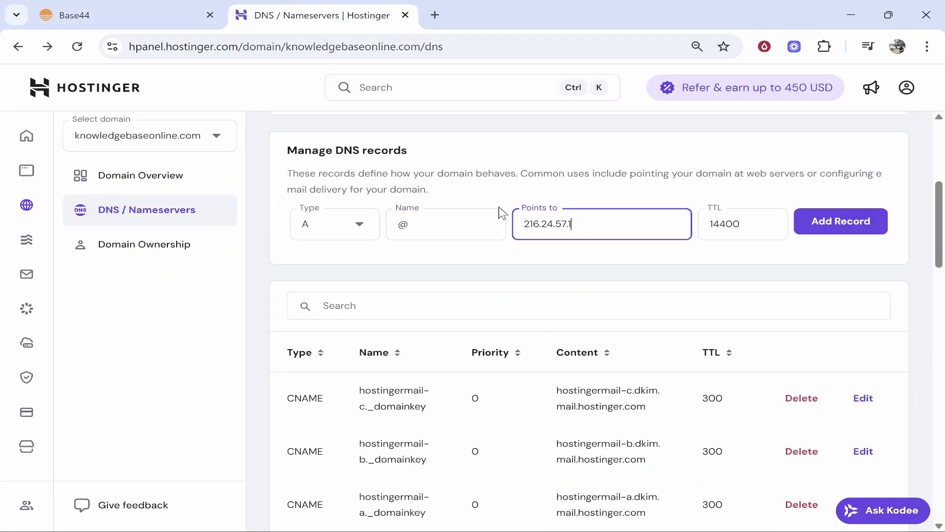
- Add the A record for @ pointing to 216.24.57.1 with TTL 14400, accepting it as an additional A record
{"action": "left_click", "coordinate": [867, 222]}
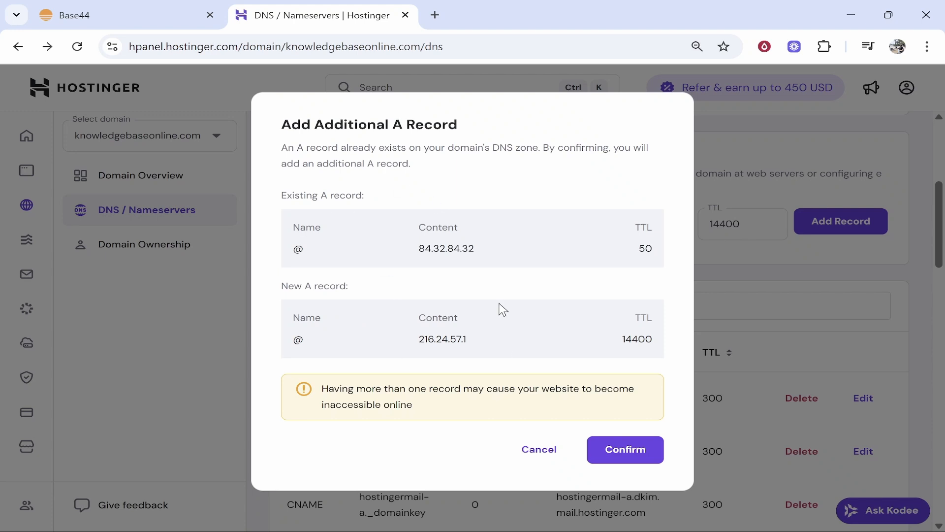
{"action": "left_click_drag", "start_coordinate": [280, 201], "coordinate": [380, 203]}
{"action": "left_click", "coordinate": [380, 202]}
{"action": "left_click_drag", "start_coordinate": [418, 249], "coordinate": [477, 253]}
{"action": "left_click", "coordinate": [478, 253]}
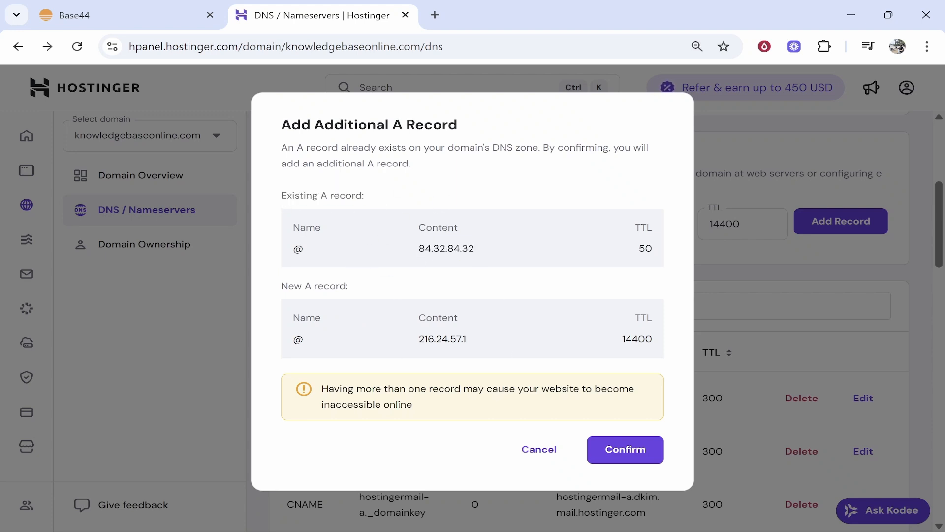
{"action": "left_click", "coordinate": [625, 449]}
- Delete the old A record for @ that points to 84.32.84.32 from the DNS record list
{"action": "scroll", "coordinate": [625, 453], "scroll_direction": "down", "scroll_amount": 10}
{"action": "scroll", "coordinate": [507, 317], "scroll_direction": "down", "scroll_amount": 5}
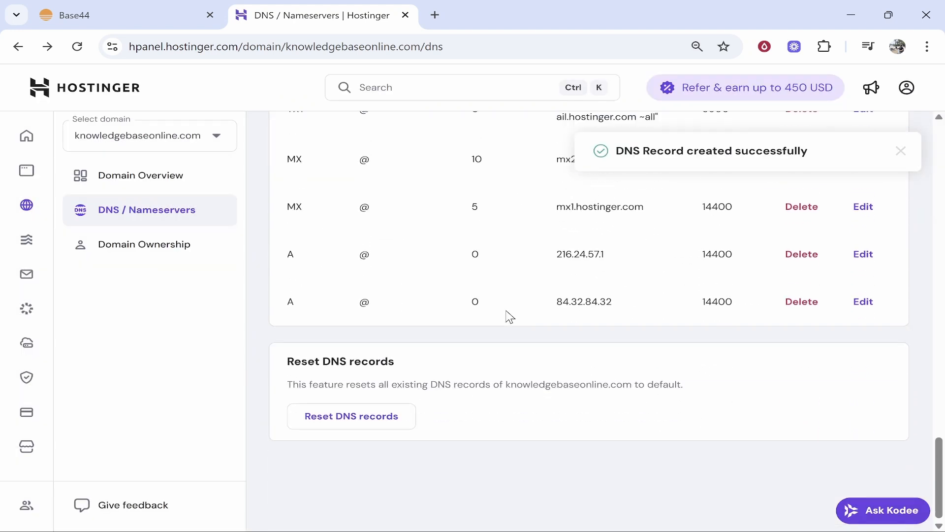
{"action": "left_click_drag", "start_coordinate": [286, 298], "coordinate": [587, 312]}
{"action": "left_click", "coordinate": [615, 297]}
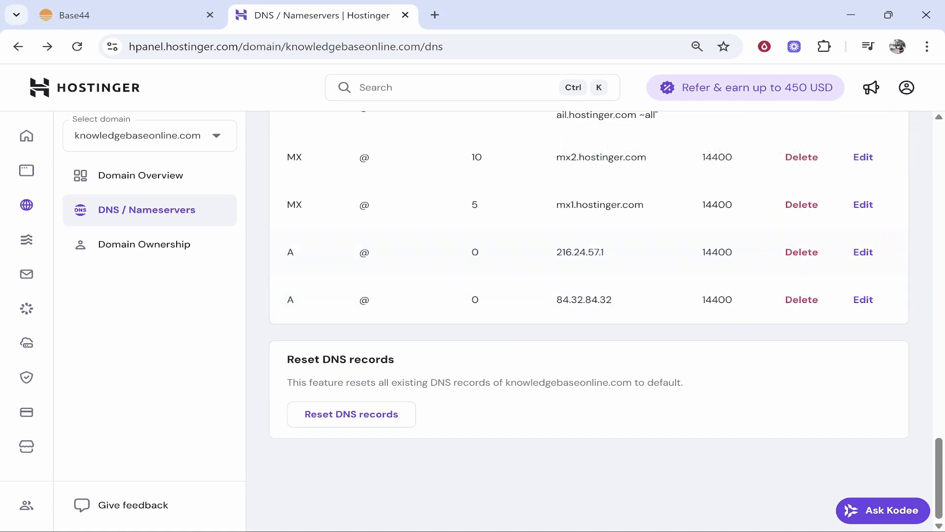
{"action": "left_click_drag", "start_coordinate": [558, 253], "coordinate": [610, 253]}
{"action": "left_click", "coordinate": [608, 253]}
{"action": "left_click_drag", "start_coordinate": [558, 298], "coordinate": [614, 301]}
{"action": "left_click", "coordinate": [656, 299]}
{"action": "left_click", "coordinate": [785, 306]}
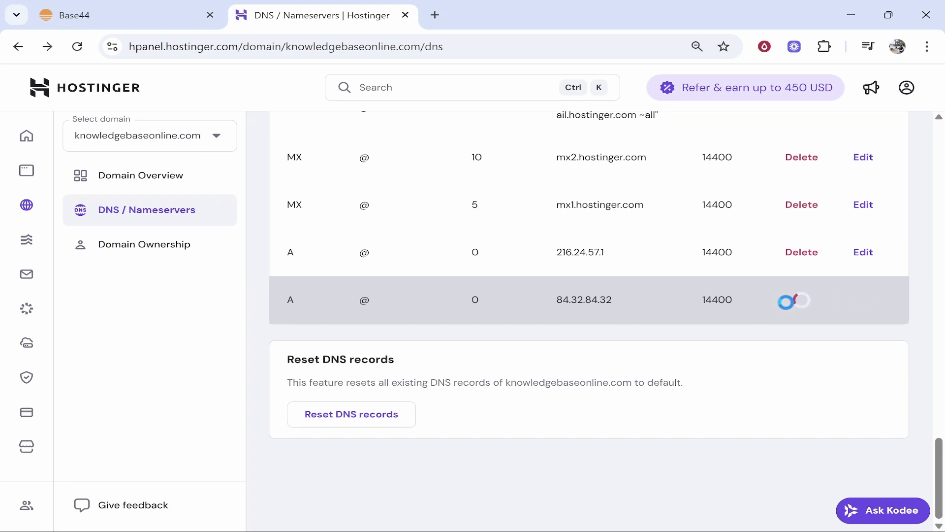
- Read Base44's instruction about removing AAAA records and look through Hostinger's DNS record list for any
{"action": "left_click", "coordinate": [187, 16]}
{"action": "left_click", "coordinate": [650, 377]}
{"action": "scroll", "coordinate": [650, 377], "scroll_direction": "down", "scroll_amount": 2}
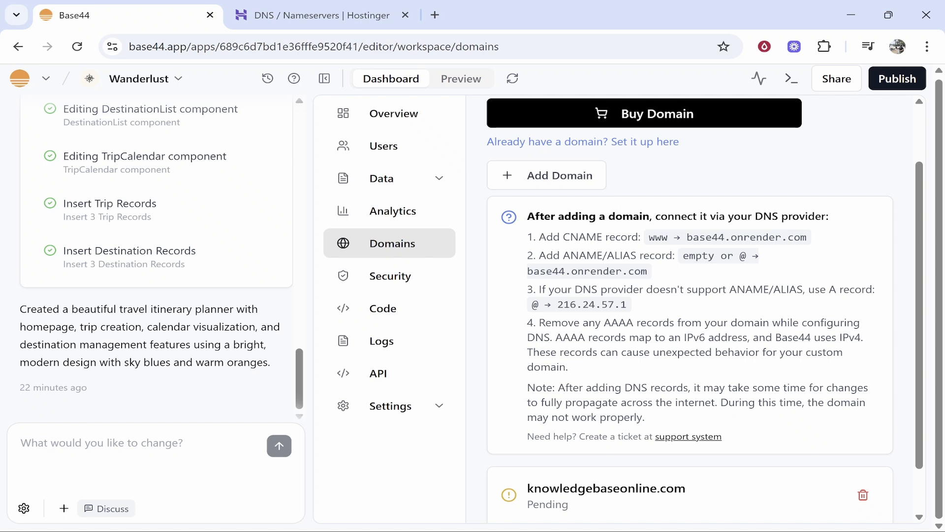
{"action": "left_click", "coordinate": [315, 15]}
{"action": "scroll", "coordinate": [475, 451], "scroll_direction": "down", "scroll_amount": 10}
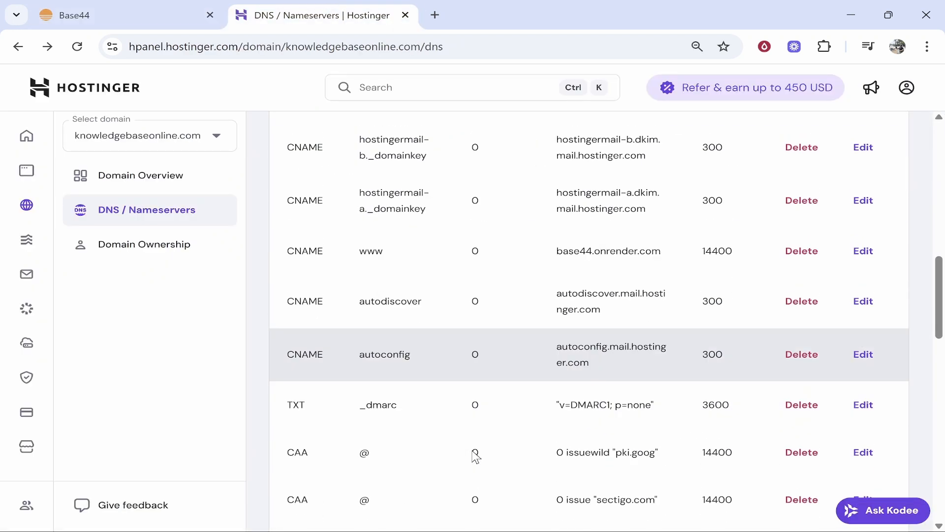
{"action": "scroll", "coordinate": [298, 354], "scroll_direction": "down", "scroll_amount": 9}
{"action": "scroll", "coordinate": [298, 354], "scroll_direction": "up", "scroll_amount": 7}
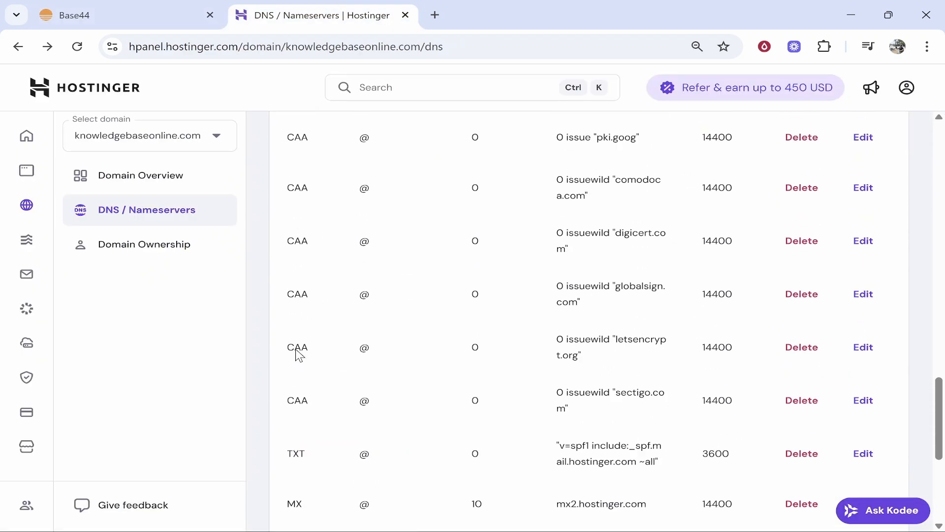
{"action": "scroll", "coordinate": [298, 355], "scroll_direction": "up", "scroll_amount": 5}
{"action": "scroll", "coordinate": [311, 316], "scroll_direction": "down", "scroll_amount": 10}
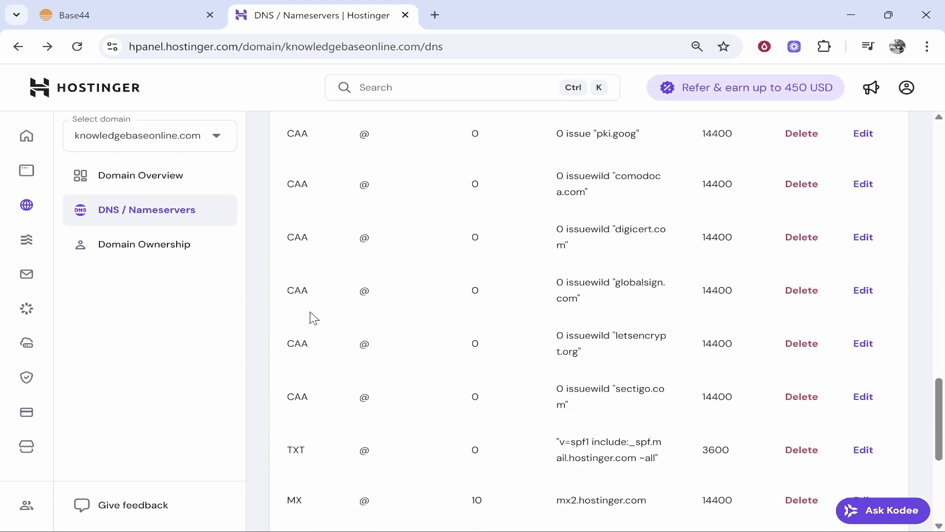
{"action": "scroll", "coordinate": [311, 319], "scroll_direction": "down", "scroll_amount": 5}
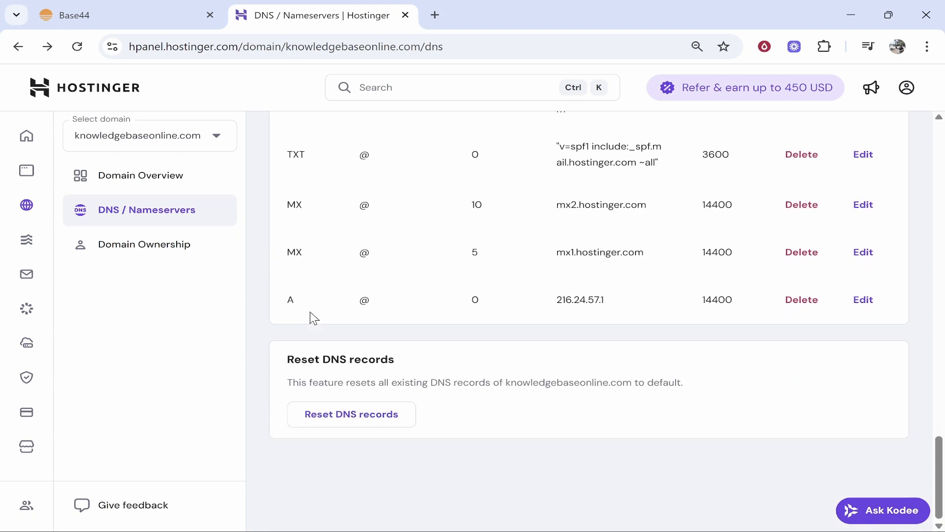
- Return to Base44 and check the connection status of the custom domain knowledgebaseonline.com
{"action": "left_click", "coordinate": [72, 12]}
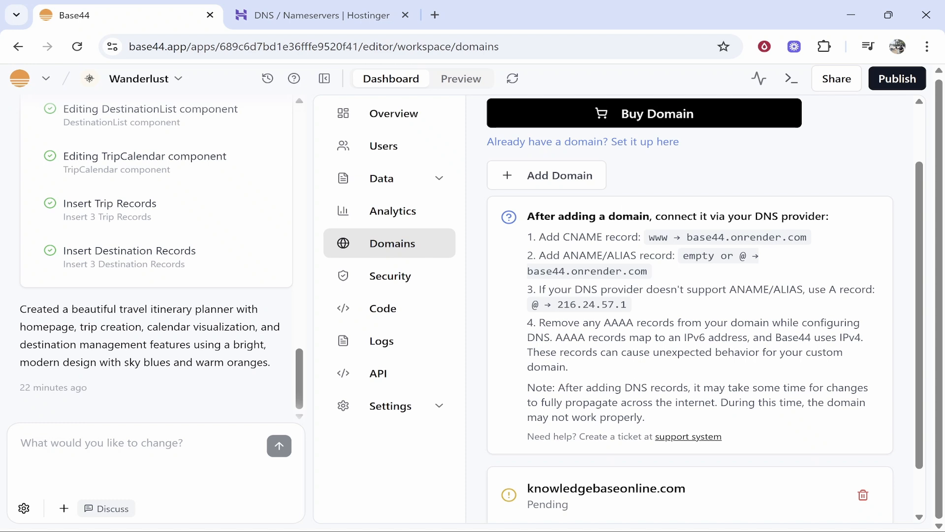
{"action": "scroll", "coordinate": [710, 443], "scroll_direction": "down", "scroll_amount": 1}
{"action": "left_click", "coordinate": [691, 480]}
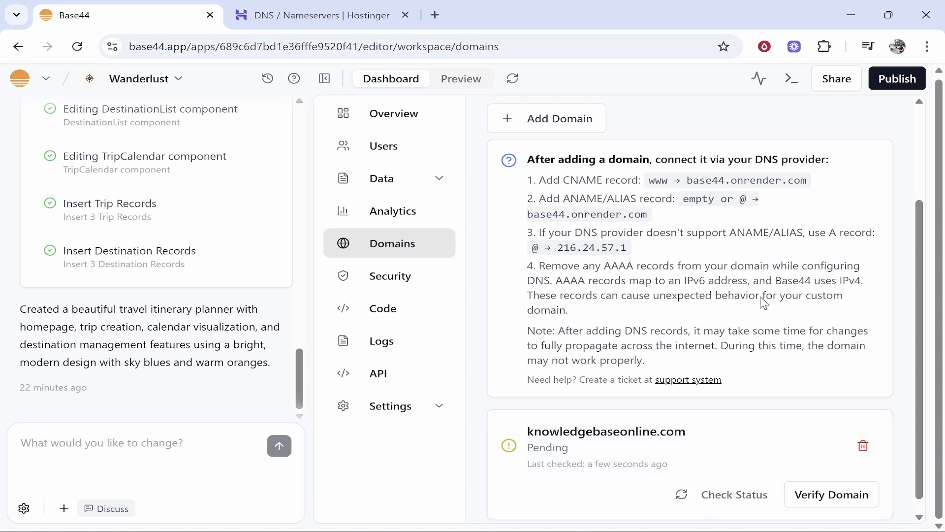
{"action": "left_click", "coordinate": [720, 491]}
{"action": "left_click", "coordinate": [706, 495]}
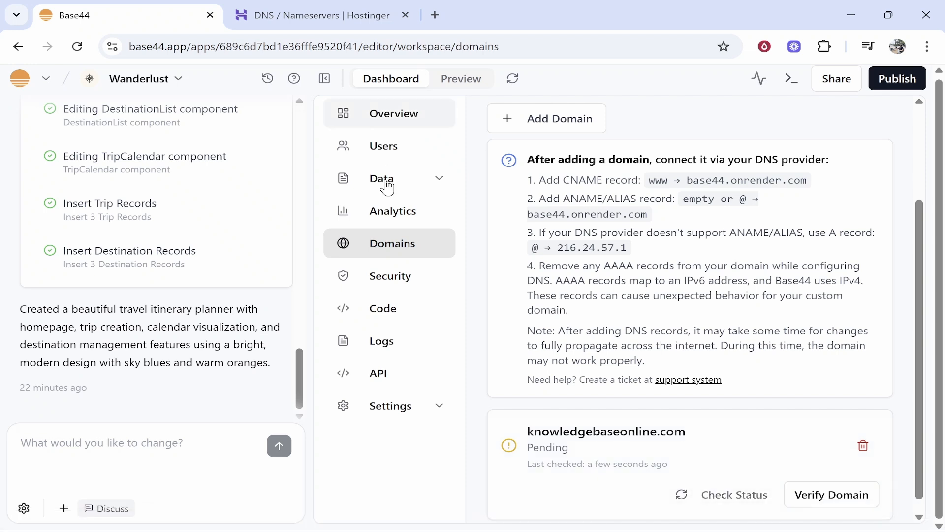
- Copy knowledgebaseonline.com, test it in a new Incognito window, and close that window
{"action": "left_click_drag", "start_coordinate": [690, 434], "coordinate": [535, 432]}
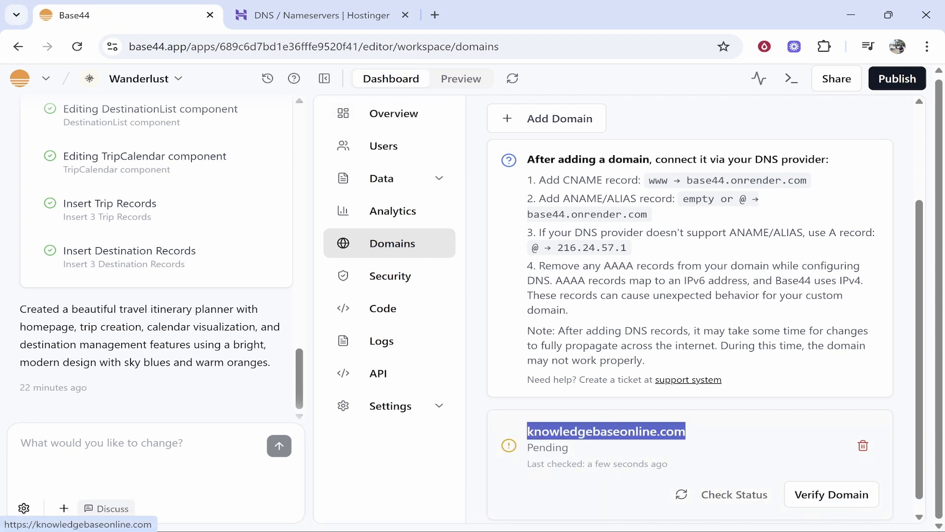
{"action": "right_click", "coordinate": [550, 433]}
{"action": "left_click", "coordinate": [597, 243]}
{"action": "left_click", "coordinate": [927, 47]}
{"action": "left_click", "coordinate": [763, 125]}
{"action": "right_click", "coordinate": [206, 46]}
{"action": "left_click", "coordinate": [274, 193]}
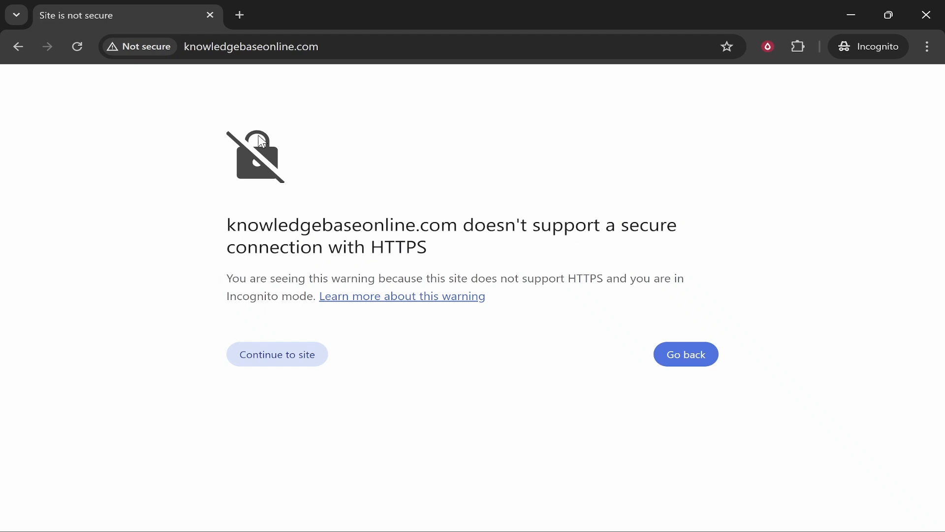
{"action": "left_click", "coordinate": [926, 15]}
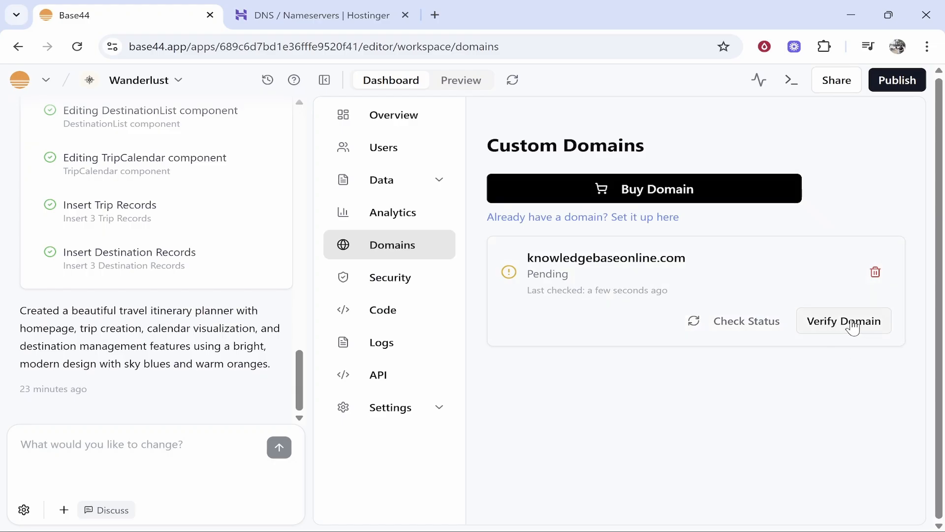
- Request verification of knowledgebaseonline.com in Base44 and reload the Custom Domains page
{"action": "left_click", "coordinate": [813, 328]}
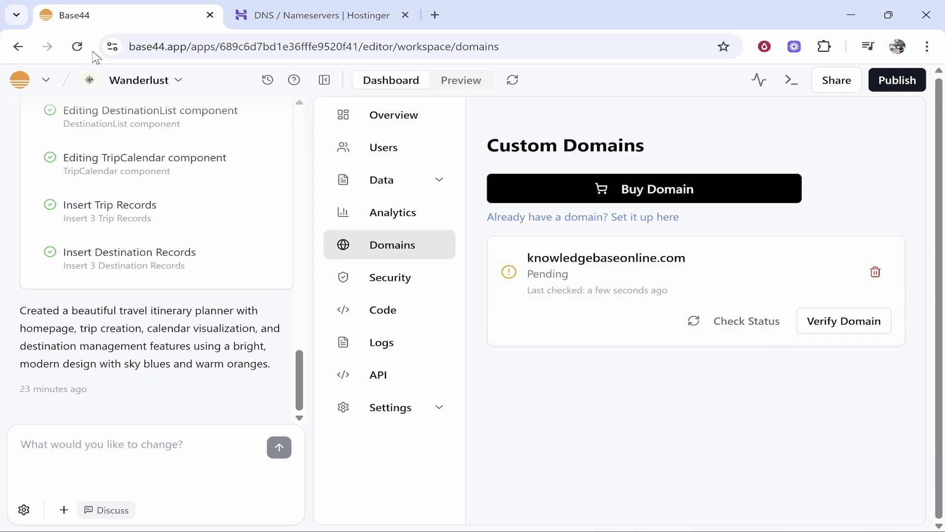
{"action": "left_click", "coordinate": [78, 46]}
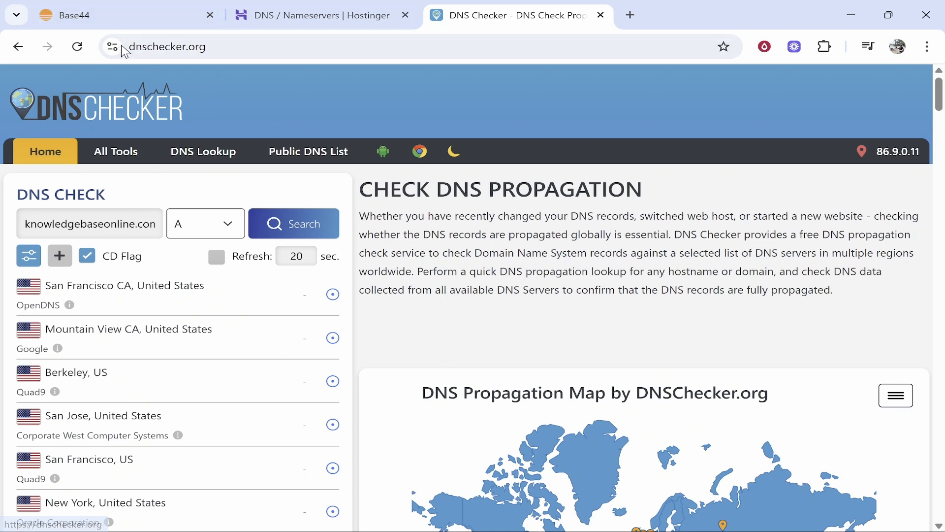
- Check the worldwide propagation of knowledgebaseonline.com's A record on dnschecker.org and return to Base44's Custom Domains page
{"action": "left_click_drag", "start_coordinate": [22, 224], "coordinate": [208, 229]}
{"action": "left_click", "coordinate": [299, 226]}
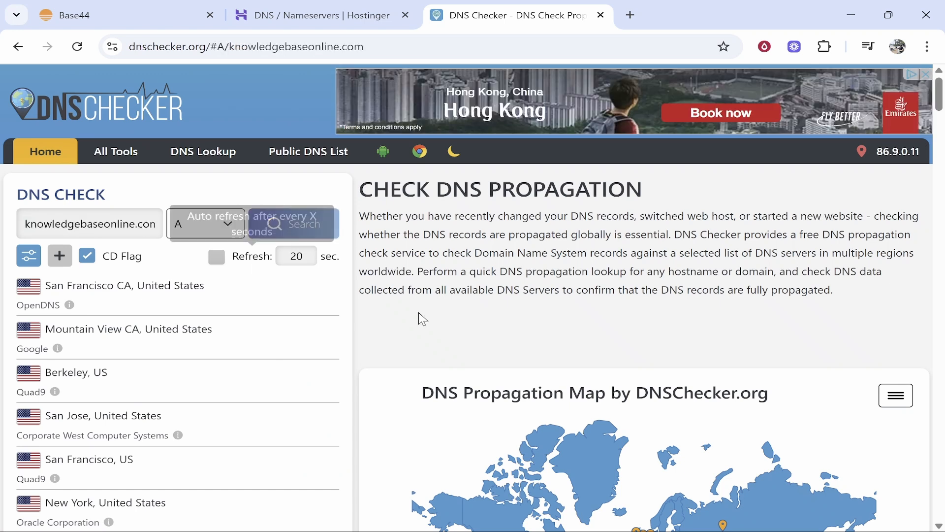
{"action": "scroll", "coordinate": [328, 309], "scroll_direction": "down", "scroll_amount": 10}
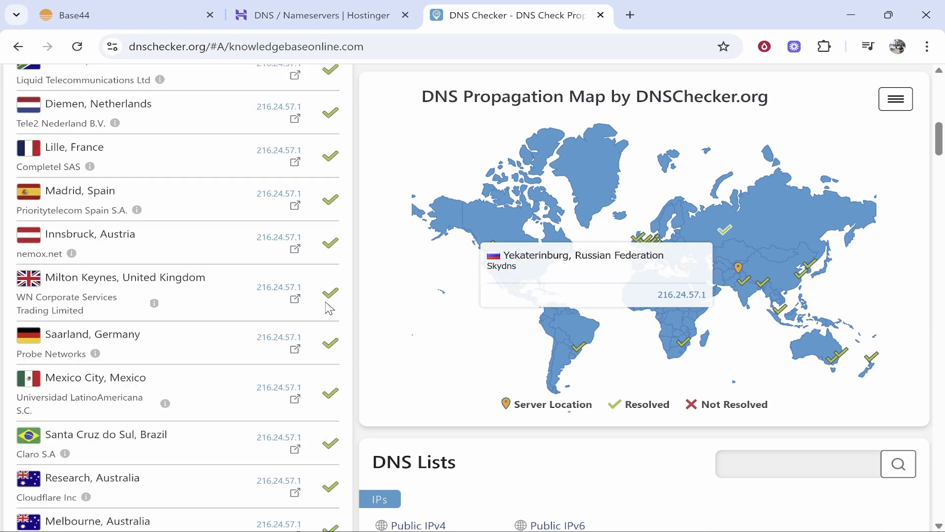
{"action": "scroll", "coordinate": [328, 309], "scroll_direction": "up", "scroll_amount": 10}
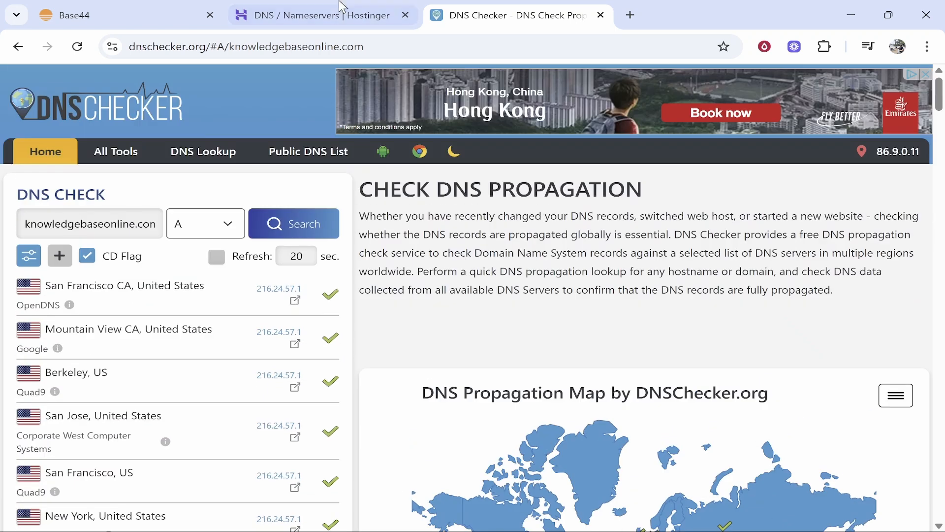
{"action": "left_click", "coordinate": [321, 15]}
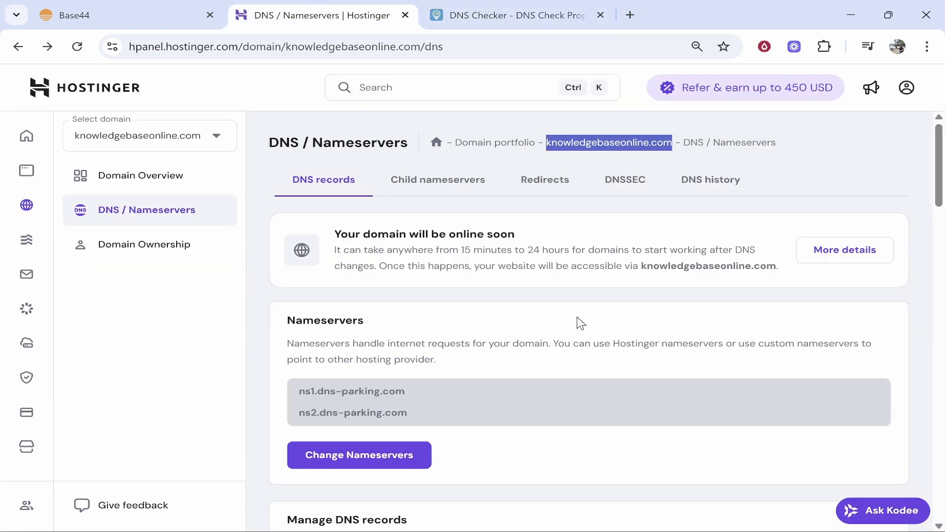
{"action": "left_click", "coordinate": [96, 7]}
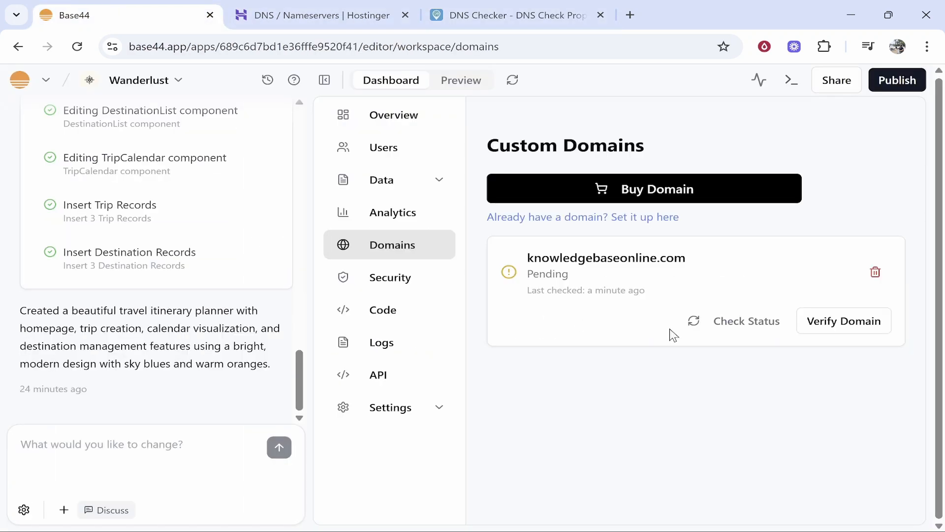
- Recheck the status of knowledgebaseonline.com on the reloaded Custom Domains page, and open the domain in a new tab to inspect the live page
{"action": "left_click", "coordinate": [83, 51]}
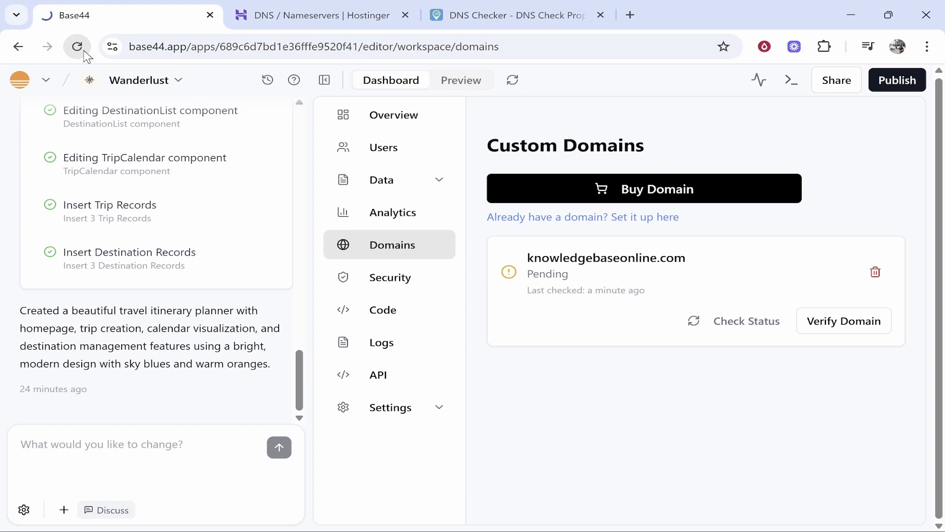
{"action": "left_click", "coordinate": [724, 321]}
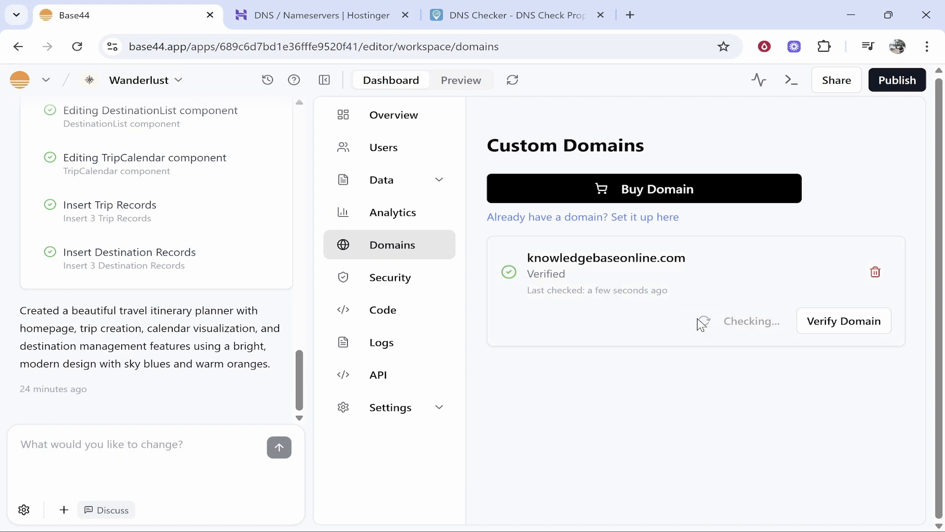
{"action": "left_click_drag", "start_coordinate": [527, 259], "coordinate": [687, 255]}
{"action": "right_click", "coordinate": [656, 265]}
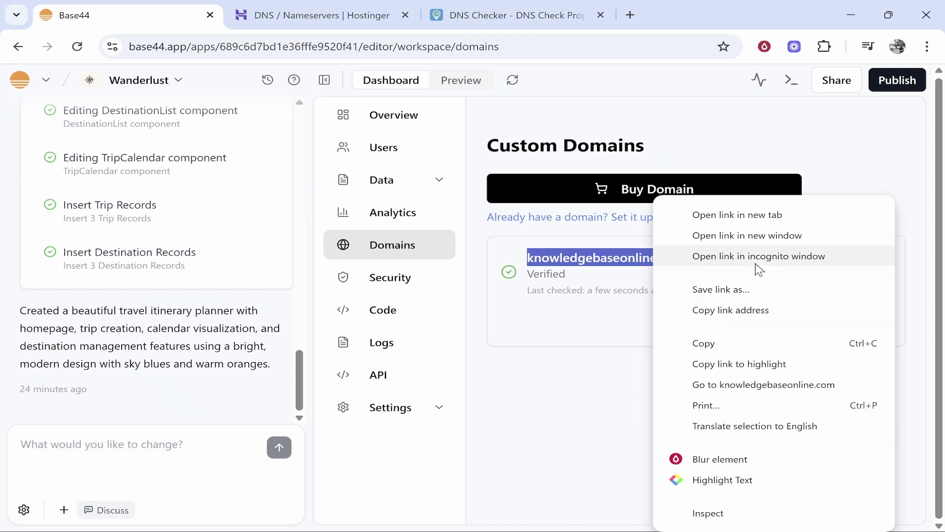
{"action": "left_click", "coordinate": [738, 390]}
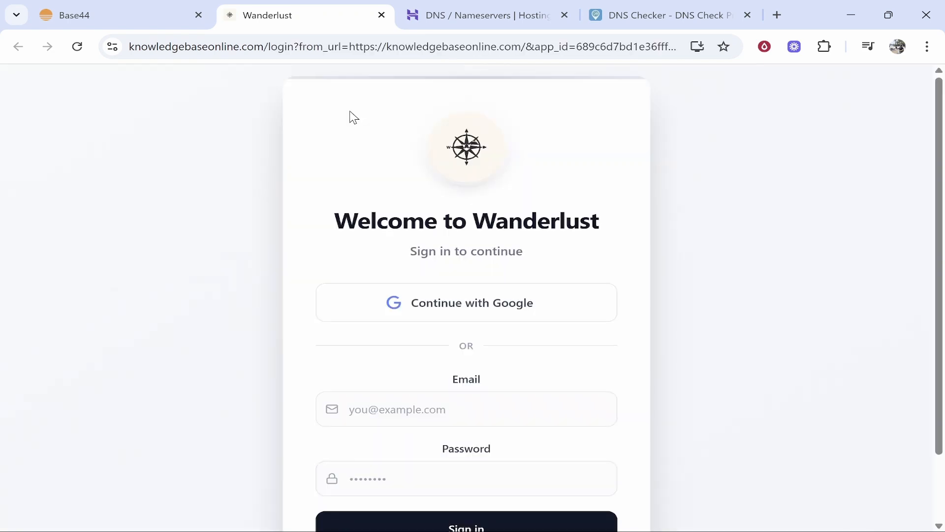
{"action": "scroll", "coordinate": [469, 279], "scroll_direction": "down", "scroll_amount": 2}
{"action": "scroll", "coordinate": [572, 290], "scroll_direction": "up", "scroll_amount": 2}
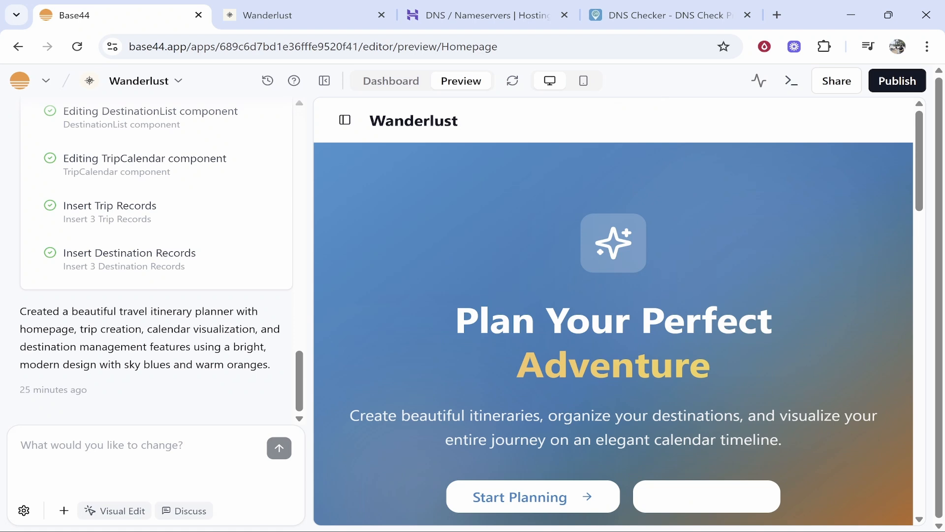
- Compare the Wanderlust homepage preview in Base44 with the live page at knowledgebaseonline.com
{"action": "left_click_drag", "start_coordinate": [371, 121], "coordinate": [502, 136]}
{"action": "left_click", "coordinate": [503, 136]}
{"action": "left_click", "coordinate": [312, 8]}
{"action": "scroll", "coordinate": [467, 189], "scroll_direction": "down", "scroll_amount": 2}
{"action": "scroll", "coordinate": [461, 305], "scroll_direction": "up", "scroll_amount": 2}
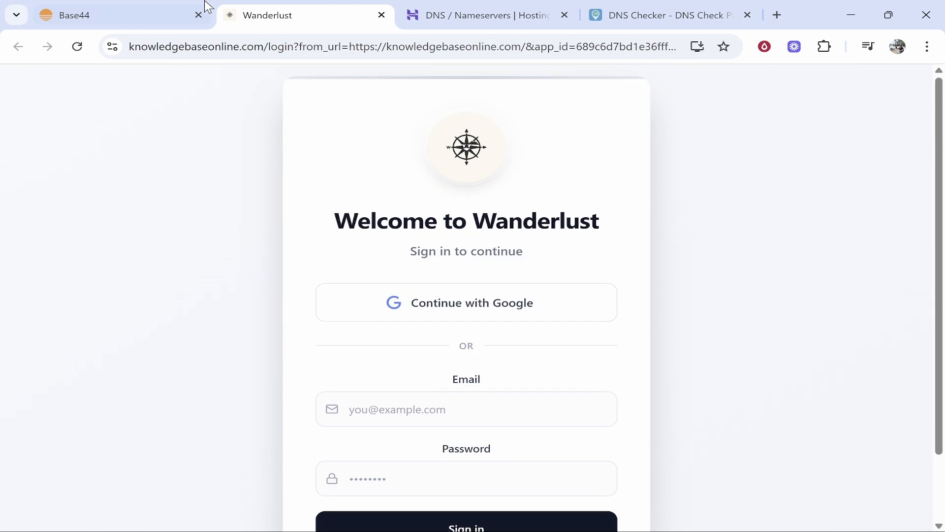
- Return to Base44 and open the Wanderlust dashboard overview to review the app's visibility settings and build history
{"action": "left_click", "coordinate": [127, 10]}
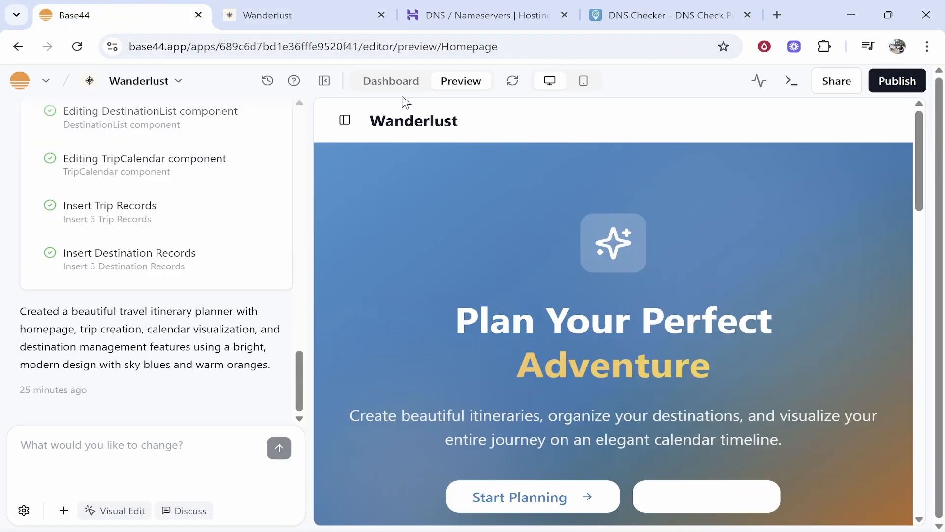
{"action": "left_click", "coordinate": [389, 83]}
{"action": "scroll", "coordinate": [247, 240], "scroll_direction": "up", "scroll_amount": 5}
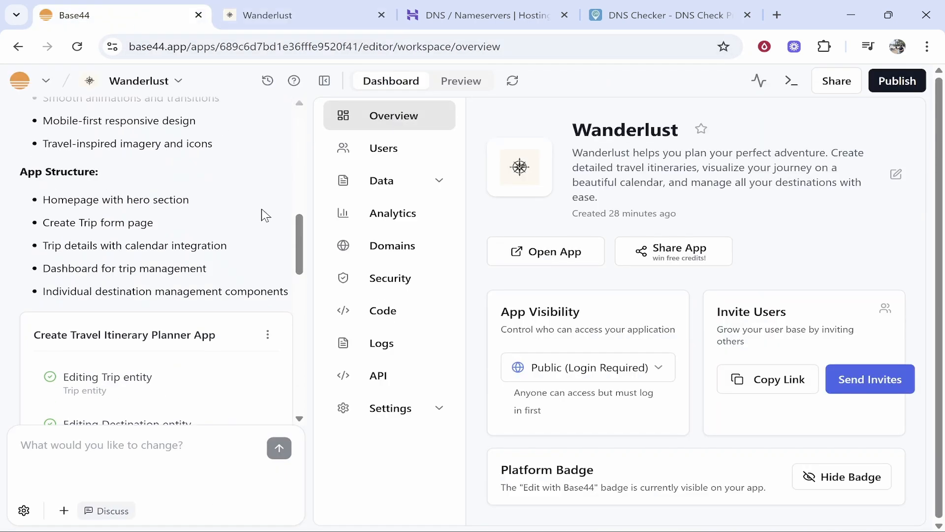
{"action": "scroll", "coordinate": [292, 286], "scroll_direction": "down", "scroll_amount": 5}
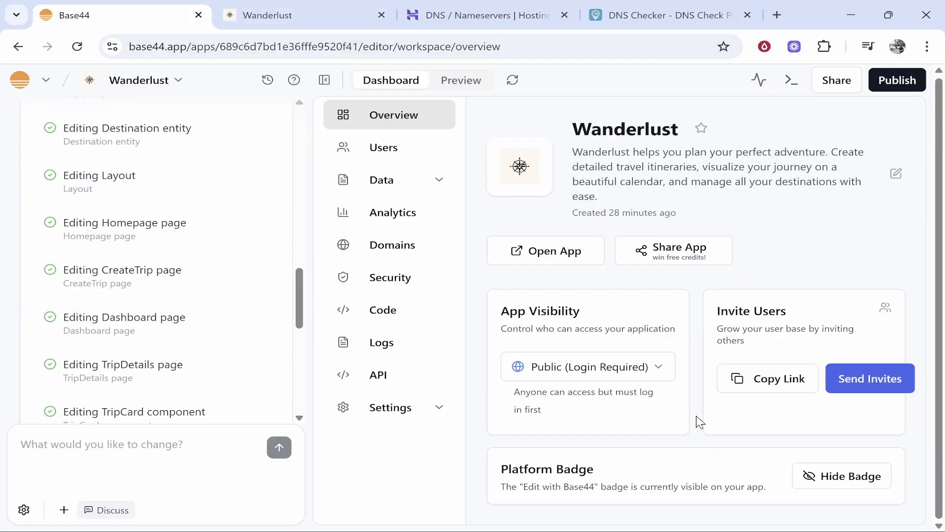